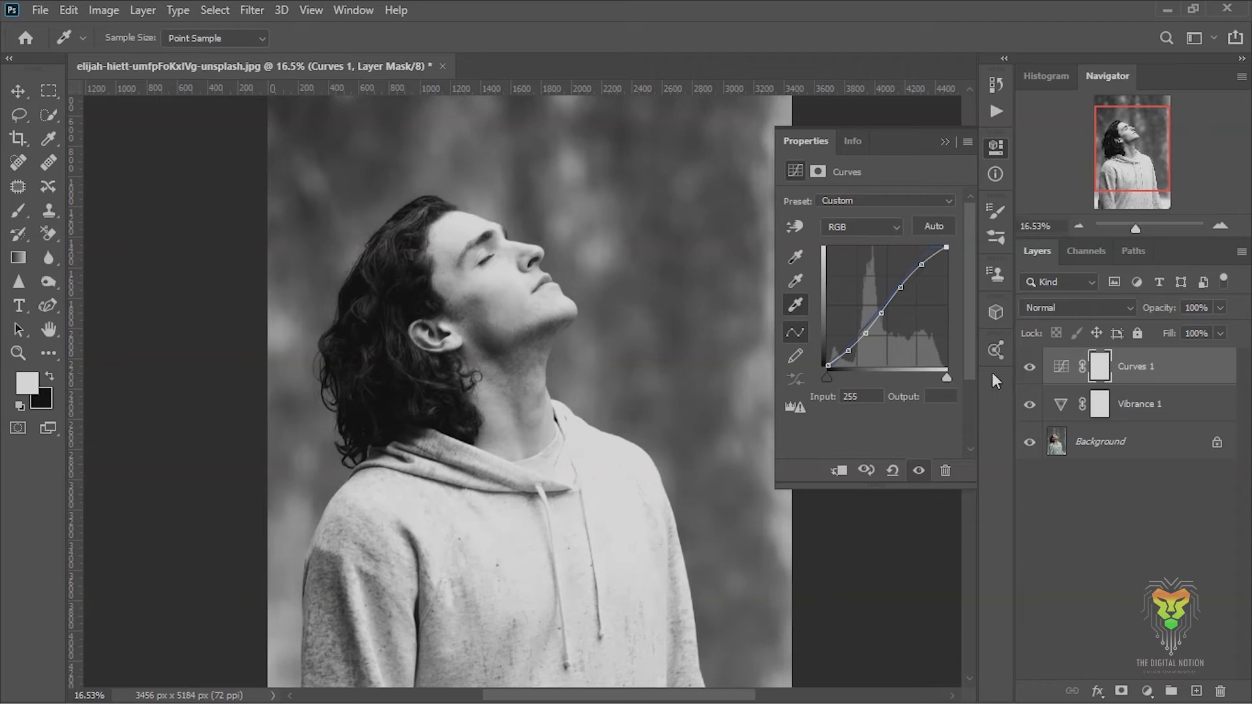
- Add a Levels adjustment layer above Curves 1, lower its white output level to about 218 and raise its black output level
click(945, 141)
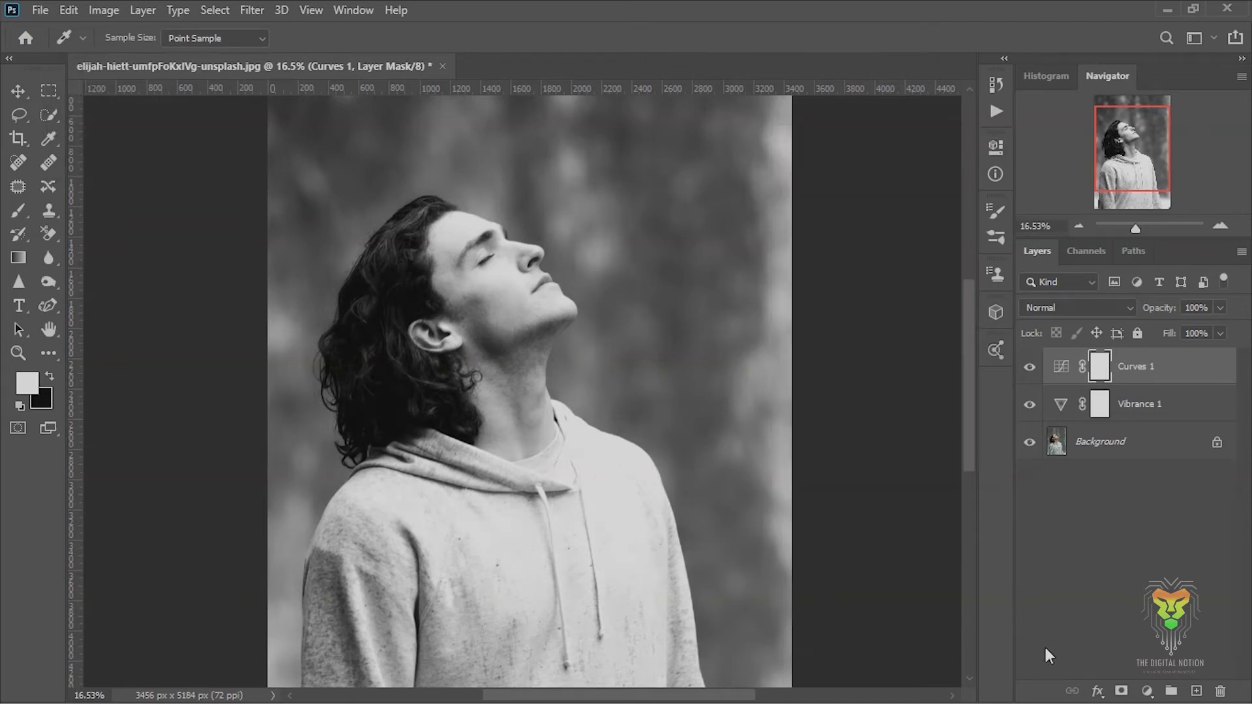
key(ctrl+plus)
click(1147, 690)
click(1132, 441)
drag(952, 388, 938, 387)
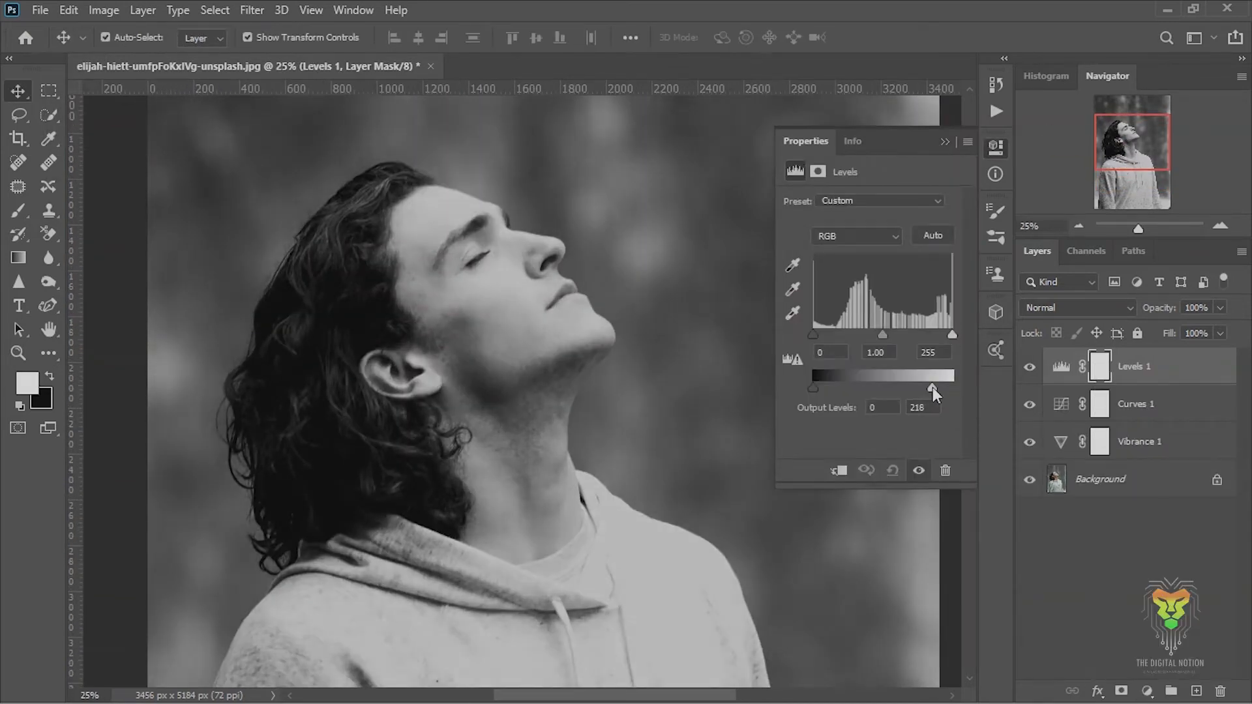
drag(812, 387, 824, 388)
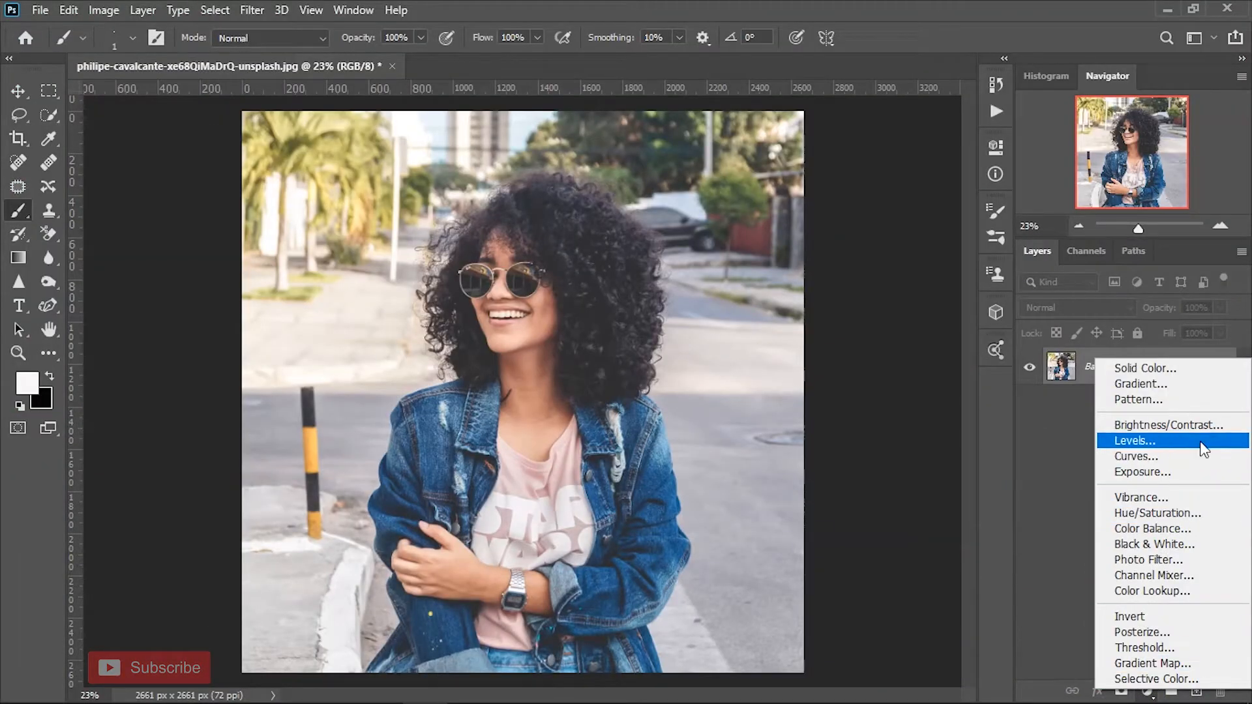
- Add a Levels adjustment layer to the street portrait with the black input level at 29 and the white output level at about 240
click(1200, 441)
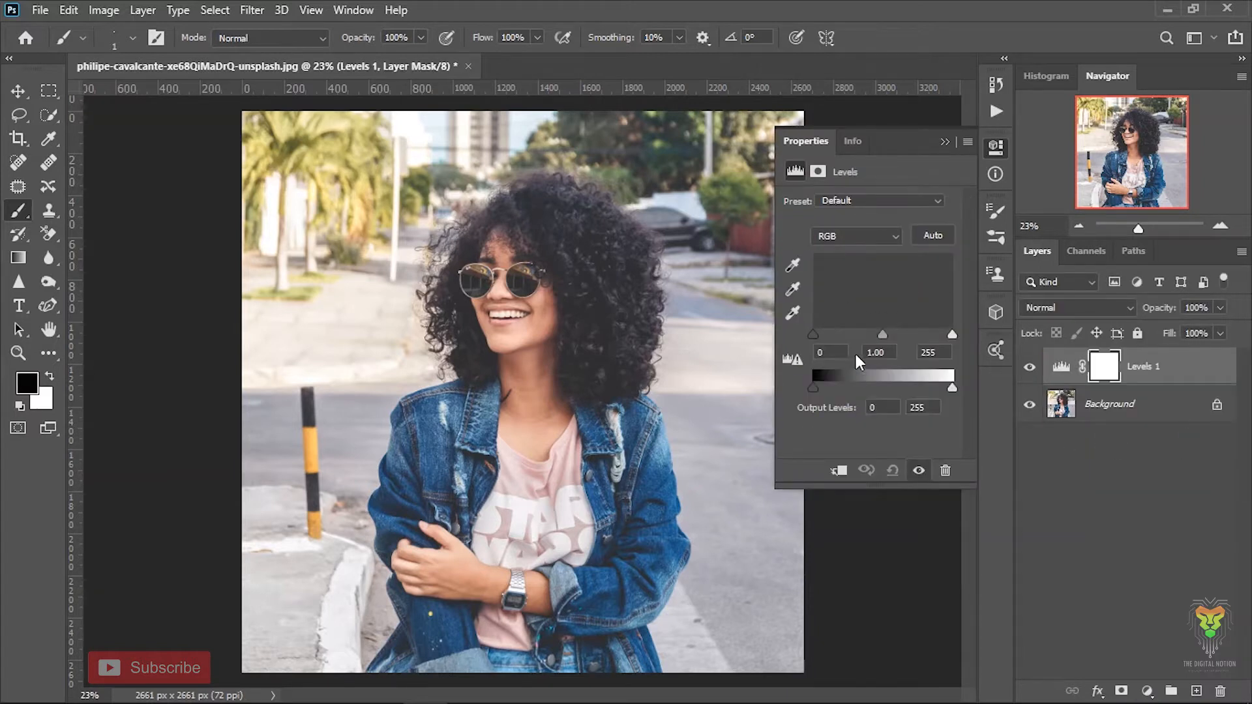
drag(815, 334, 828, 339)
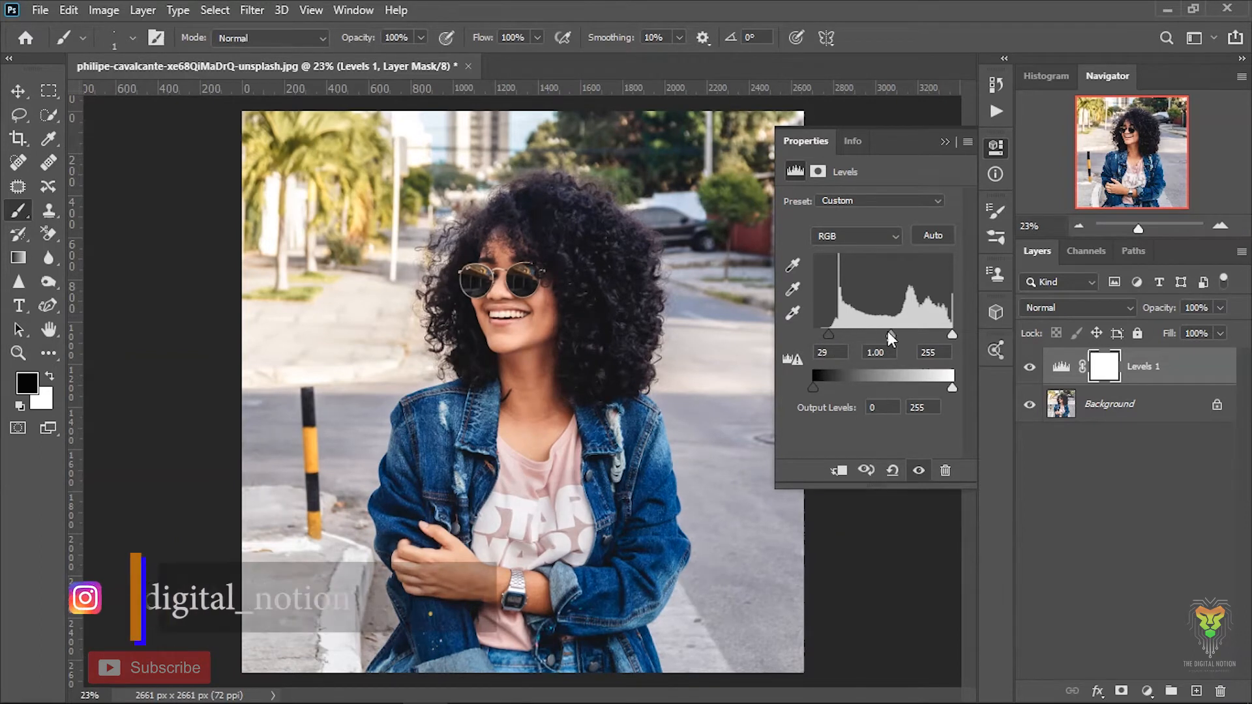
drag(888, 333, 890, 334)
drag(951, 389, 937, 390)
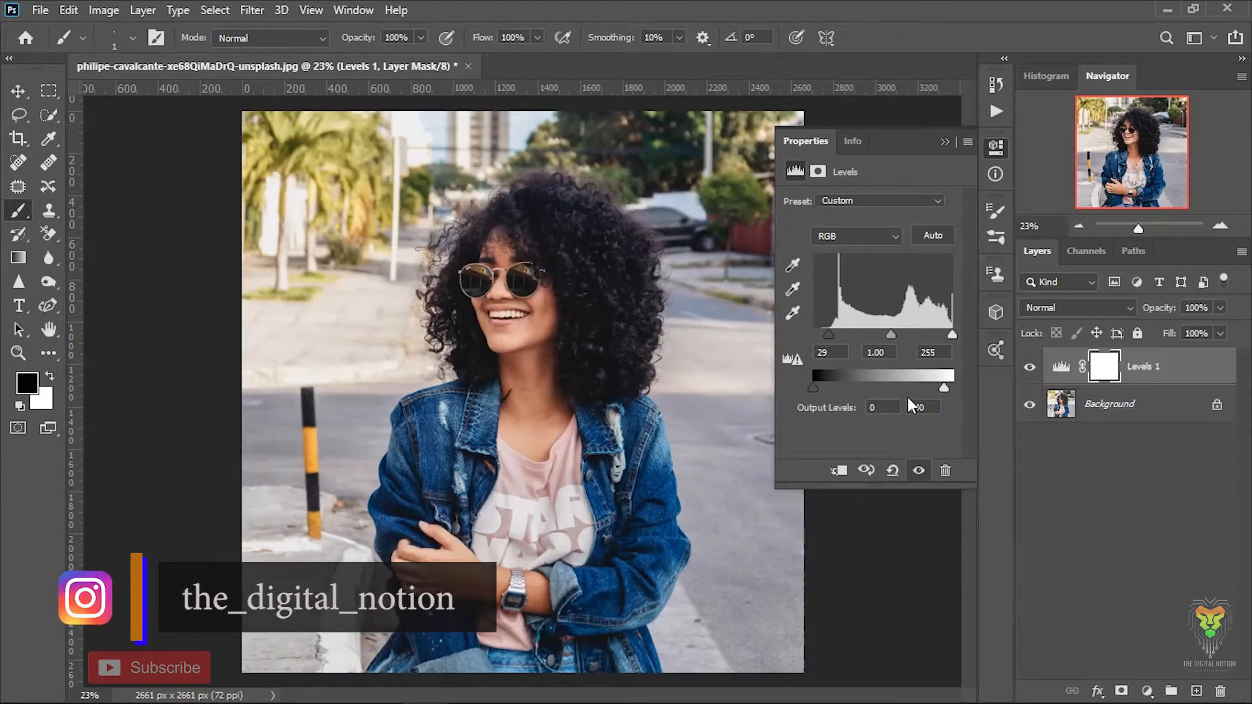
click(945, 142)
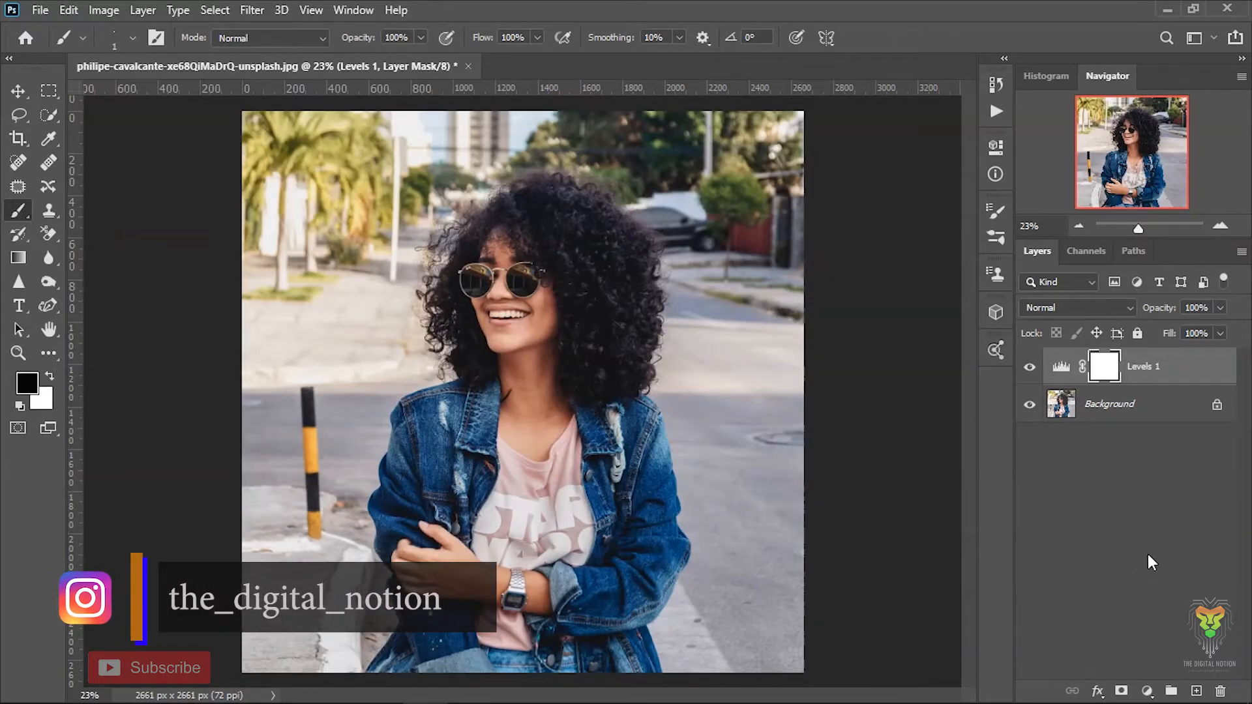
- Add a Black & White adjustment layer above Levels 1 and set Reds to 33
click(1147, 693)
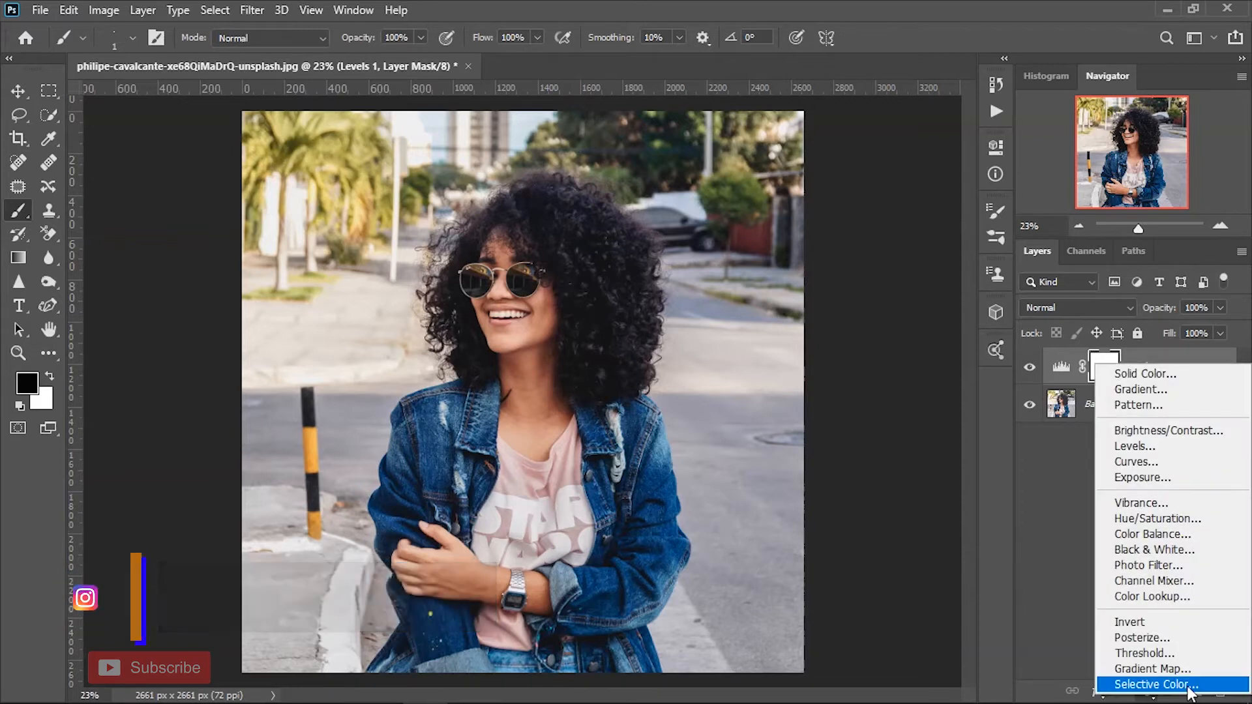
click(1174, 550)
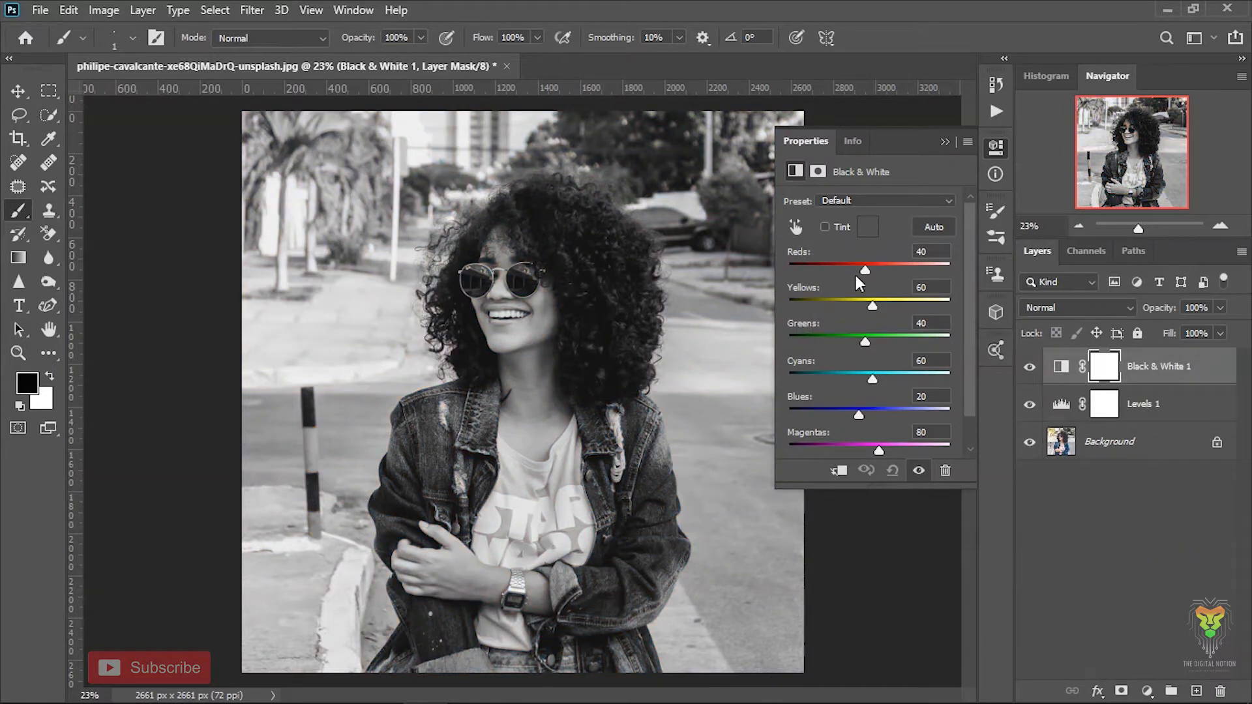
mouse_move(865, 272)
mouse_down()
mouse_move(881, 273)
mouse_move(863, 279)
mouse_up()
key(ctrl+plus)
key(ctrl+plus)
key(ctrl+plus)
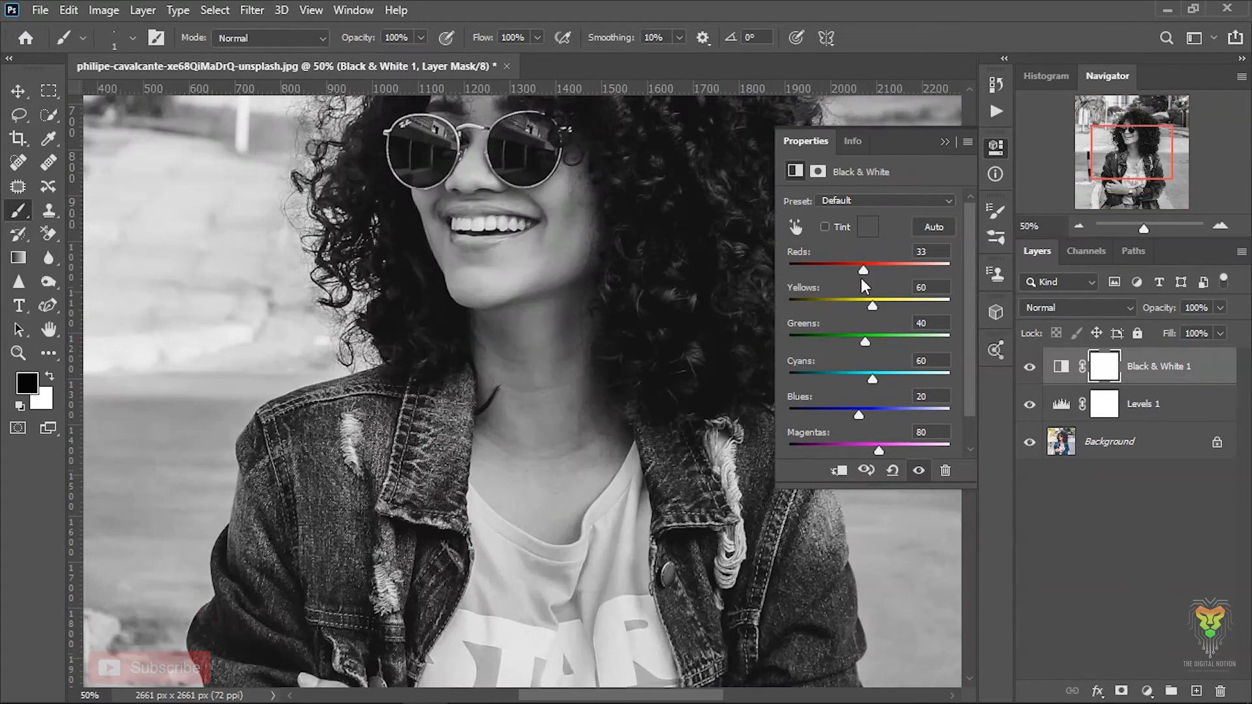
mouse_move(1129, 156)
mouse_down()
mouse_move(1127, 139)
mouse_move(1131, 152)
mouse_up()
key(ctrl+minus)
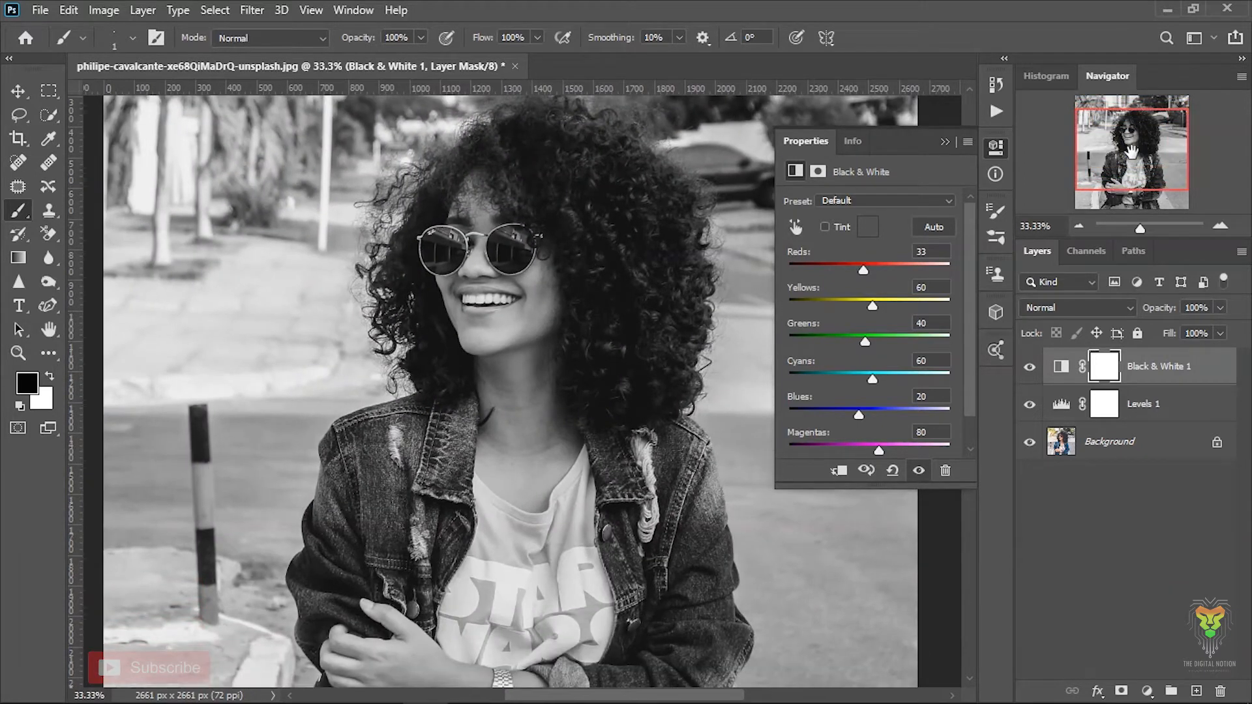
- Set the Black & White adjustment to Yellows 2, Greens 27, Cyans 10, Blues 36 and Magentas -98
mouse_move(871, 307)
mouse_down()
mouse_move(881, 304)
mouse_move(859, 303)
mouse_up()
key(ctrl+minus)
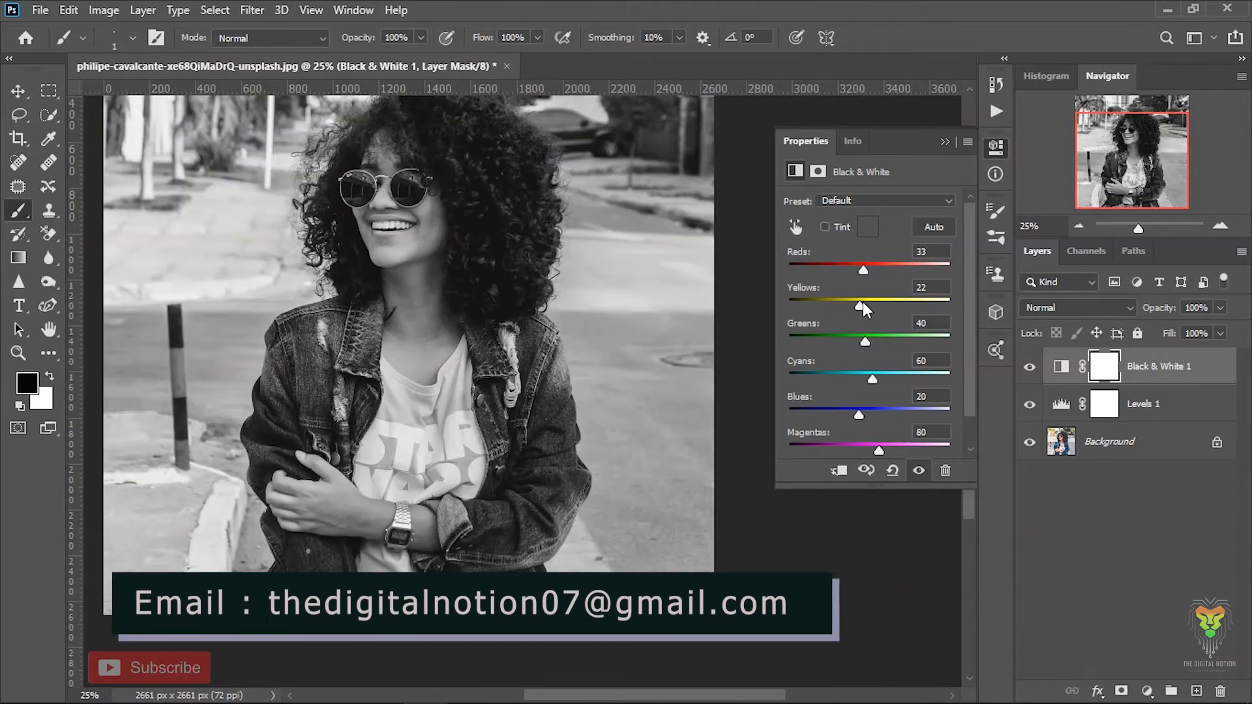
key(ctrl+minus)
key(ctrl+plus)
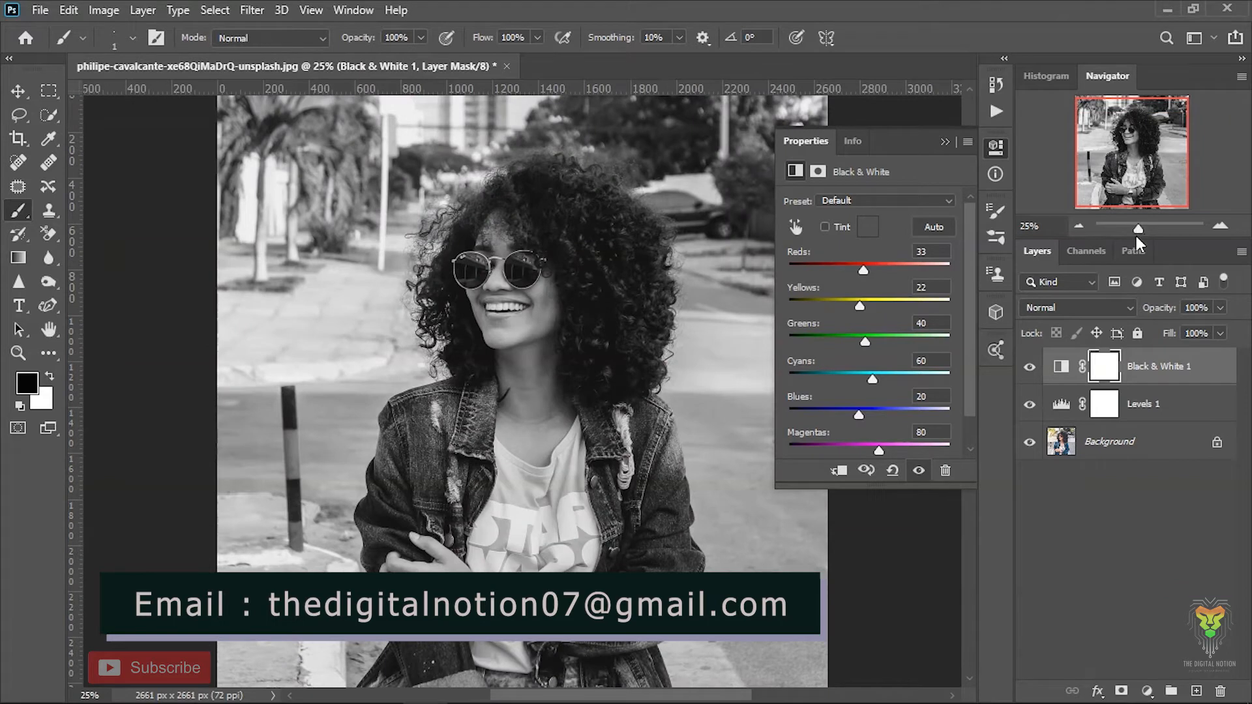
mouse_move(857, 303)
mouse_down()
mouse_move(843, 306)
mouse_move(838, 339)
mouse_move(867, 338)
mouse_move(854, 307)
mouse_up()
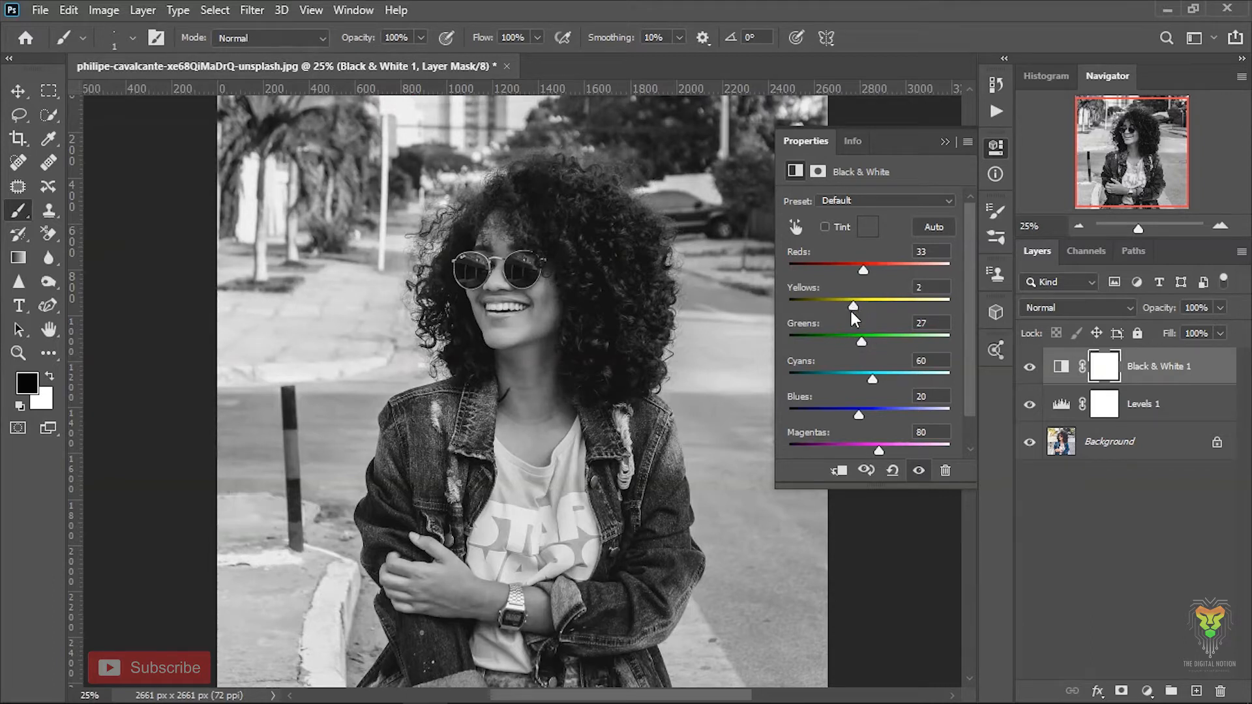
drag(871, 378, 816, 432)
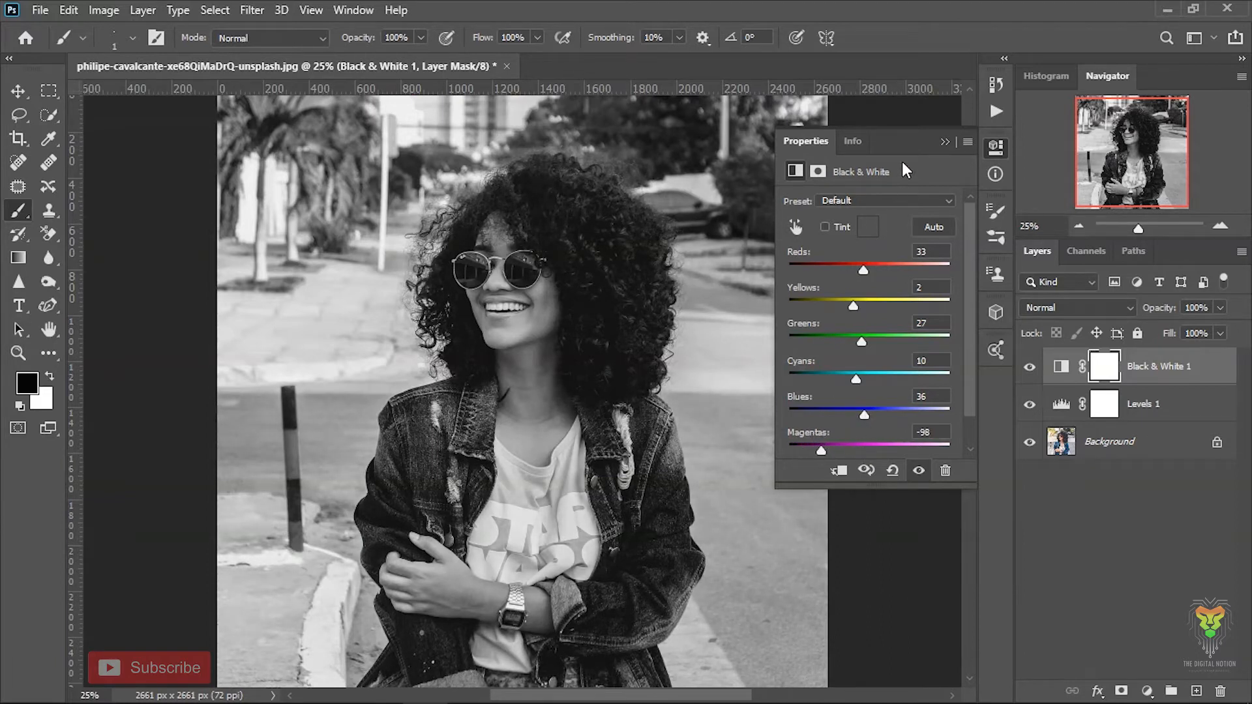
click(945, 142)
- Add a Curves adjustment layer above Black & White 1 and reshape its RGB curve with a midtone point at input 136 to darken the photo
click(1147, 691)
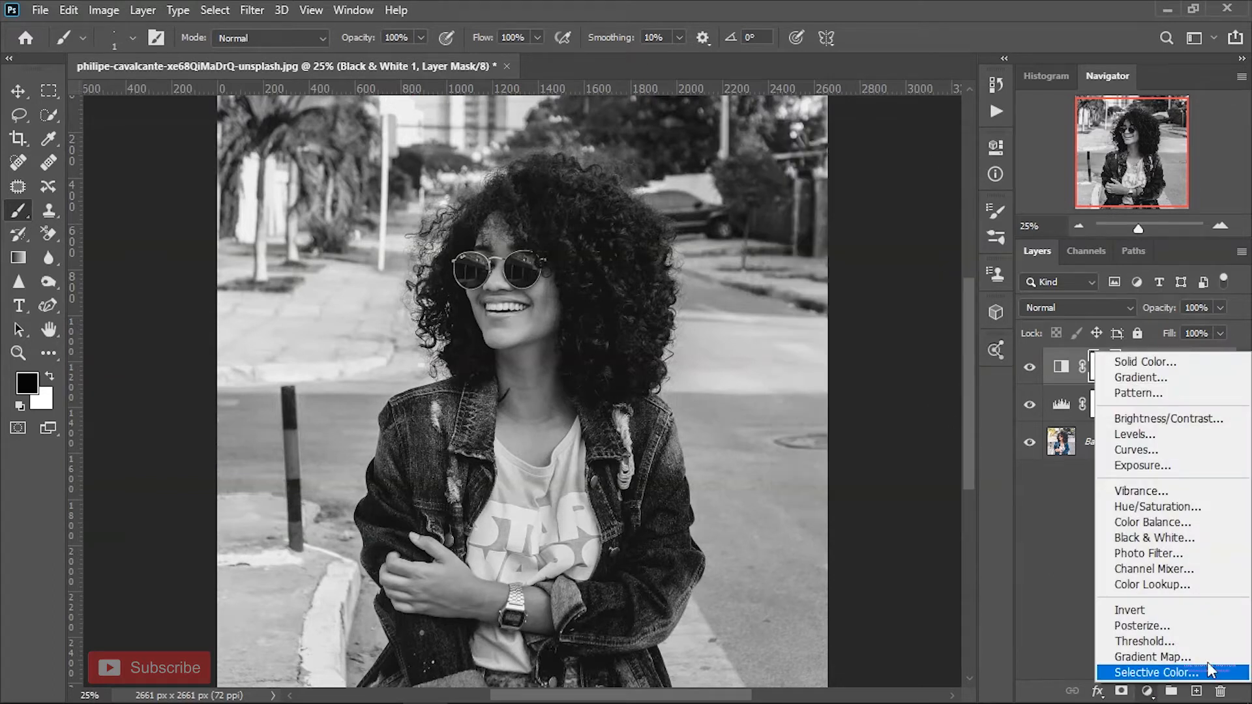
click(1200, 449)
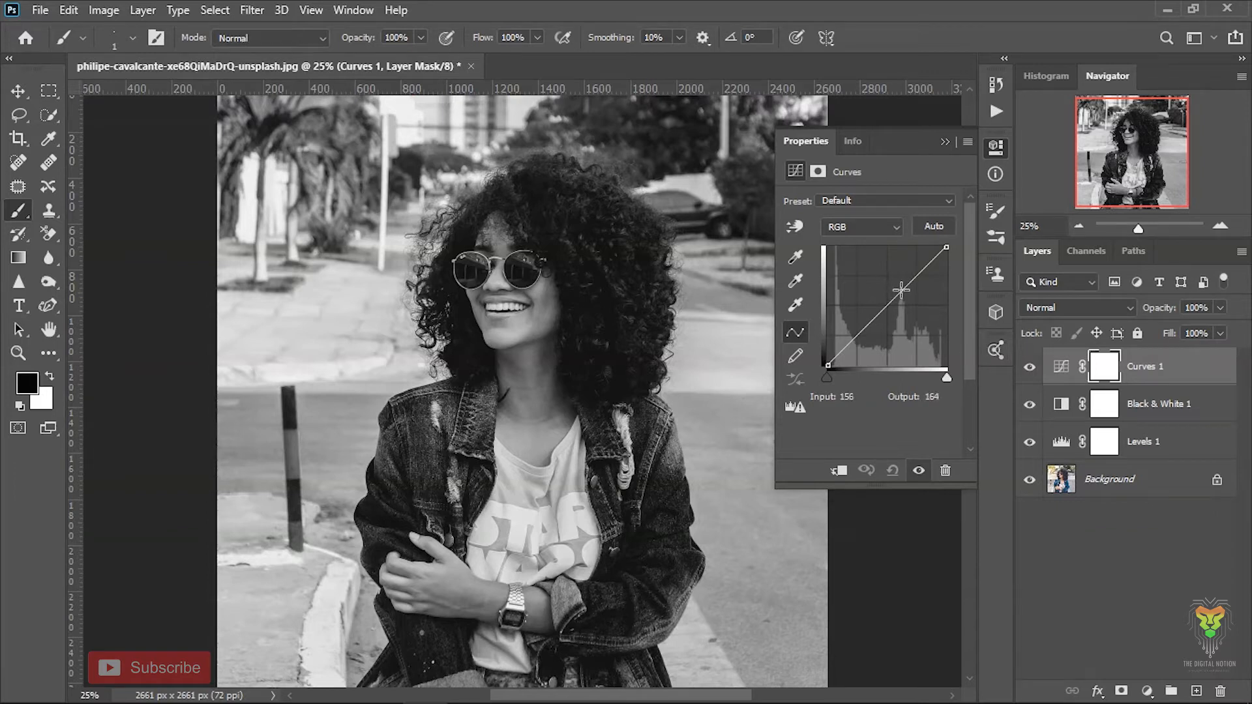
click(887, 304)
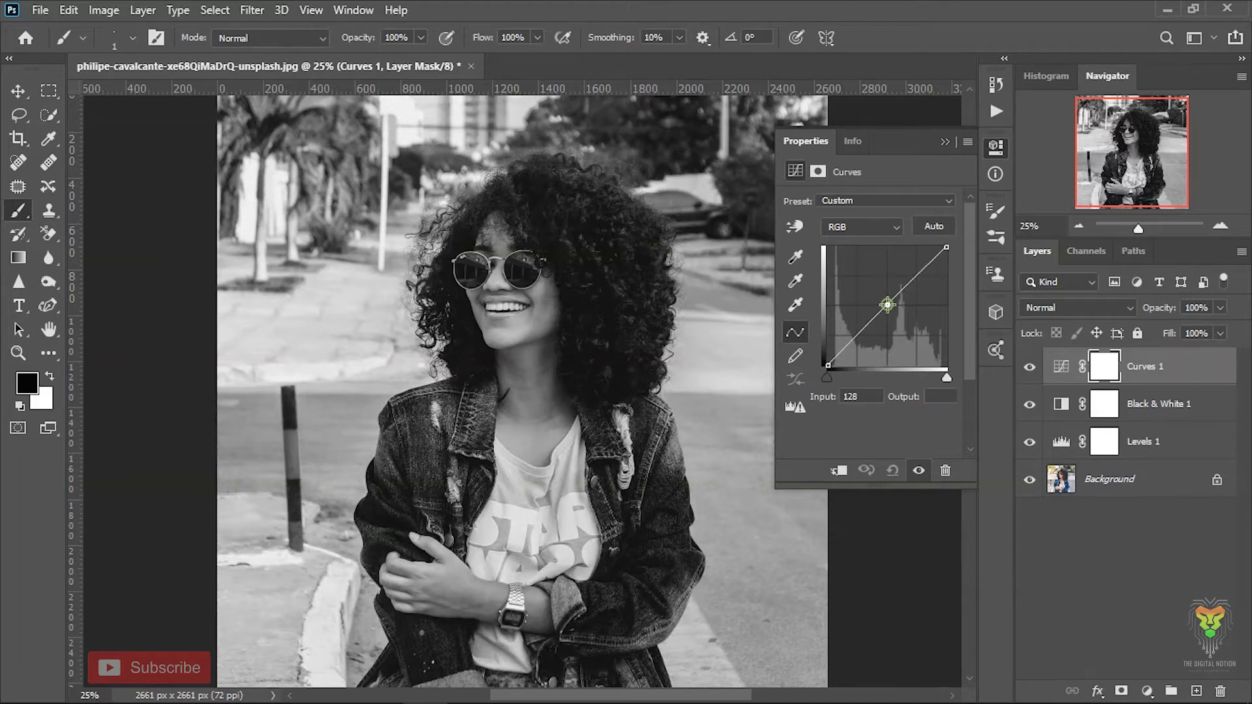
drag(888, 304, 890, 309)
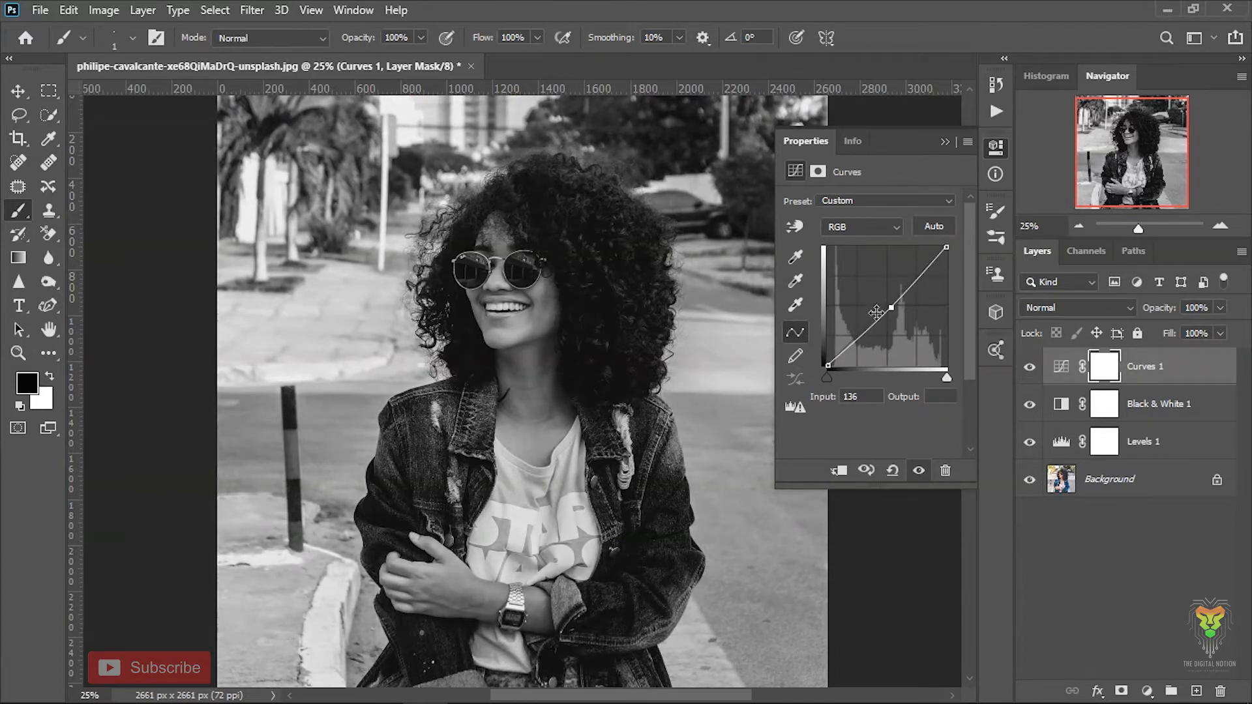
drag(864, 332, 918, 278)
drag(946, 376, 963, 376)
drag(946, 248, 951, 257)
drag(828, 378, 832, 399)
click(945, 141)
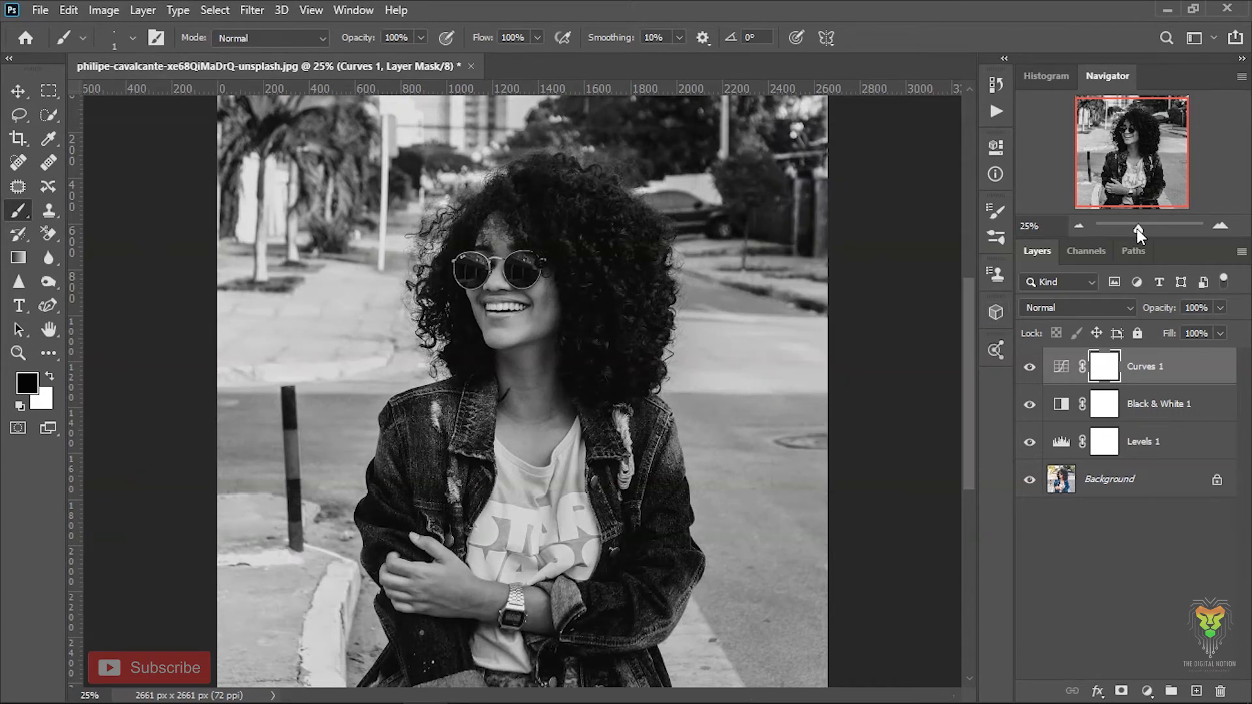
- Add a second Curves layer and form a dark S-curve with lowered shadows, midtones and white point, and a highlight point at input 194
drag(1137, 228, 1135, 229)
click(1030, 225)
text(22)
key(Return)
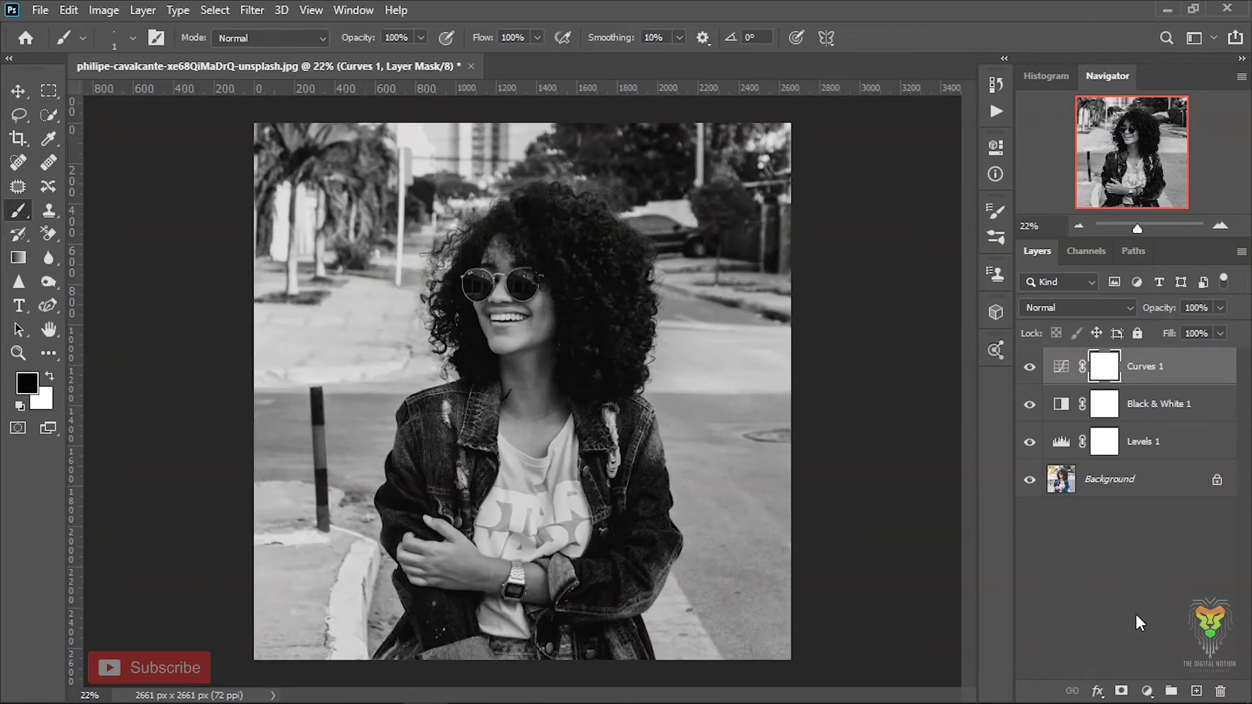
click(1148, 691)
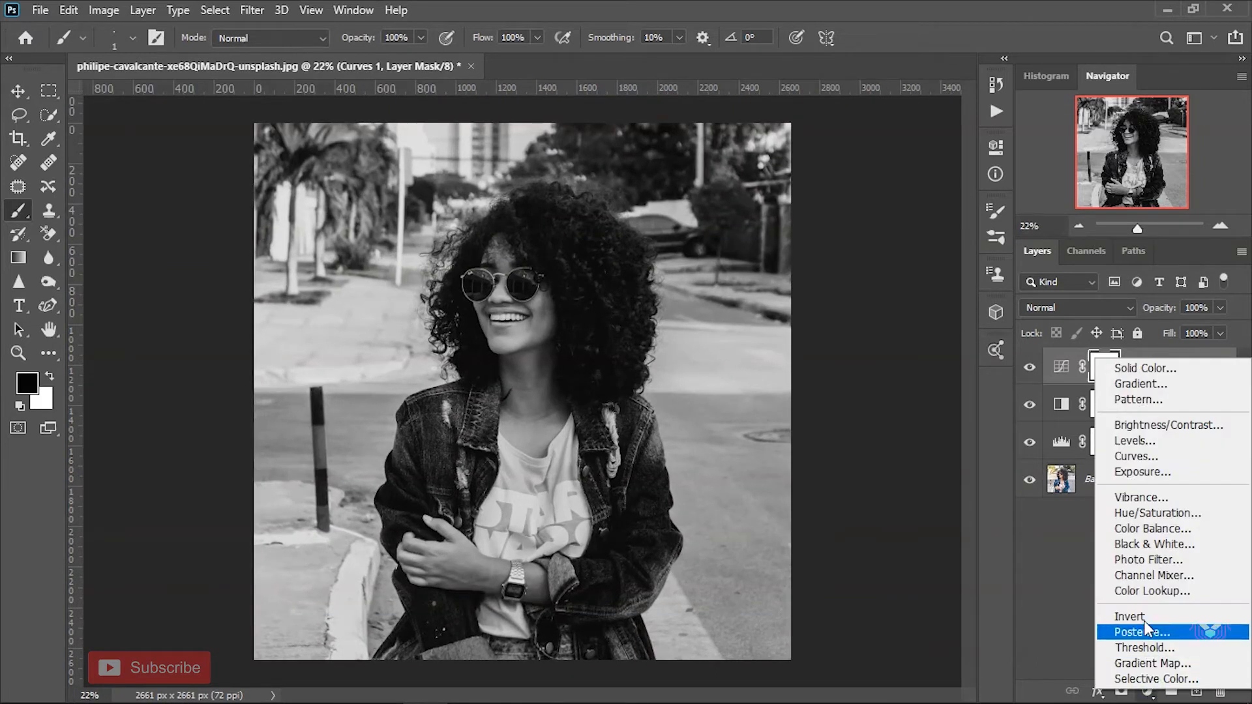
click(1181, 455)
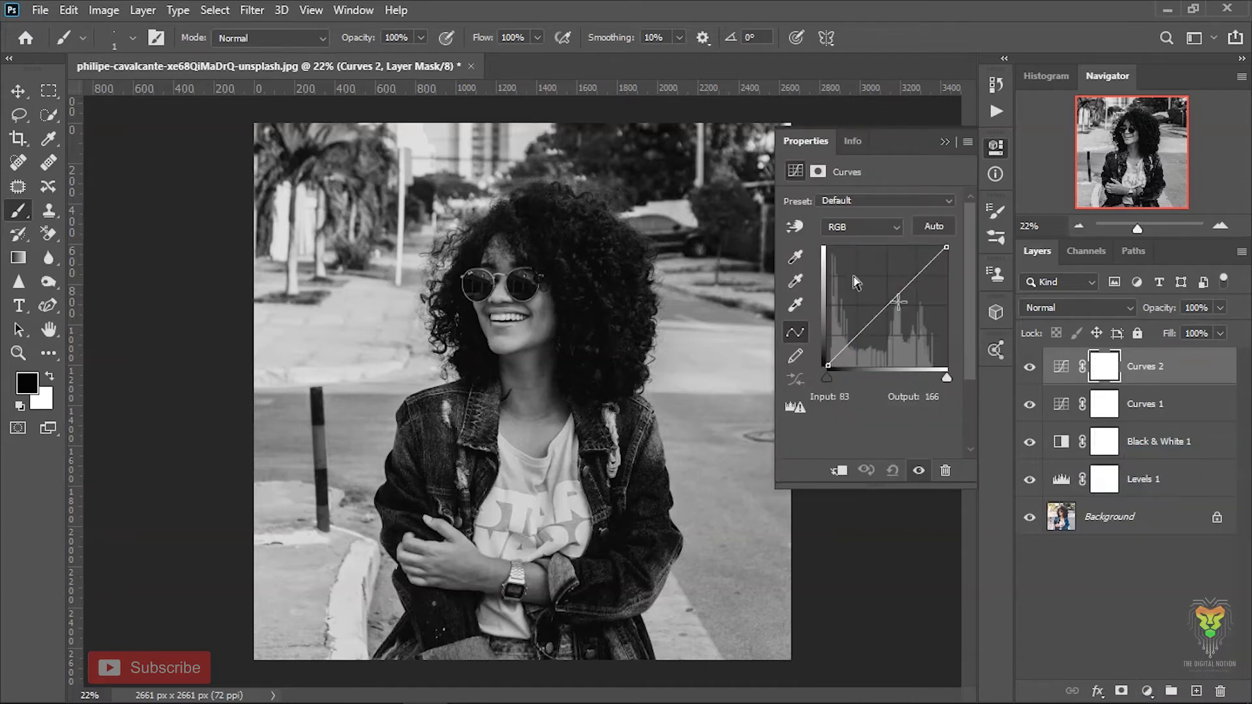
mouse_move(826, 367)
mouse_down()
mouse_move(850, 386)
mouse_move(870, 376)
mouse_move(848, 347)
mouse_move(824, 352)
mouse_up()
drag(877, 312, 862, 347)
drag(916, 280, 922, 279)
drag(887, 320, 892, 319)
drag(946, 247, 918, 291)
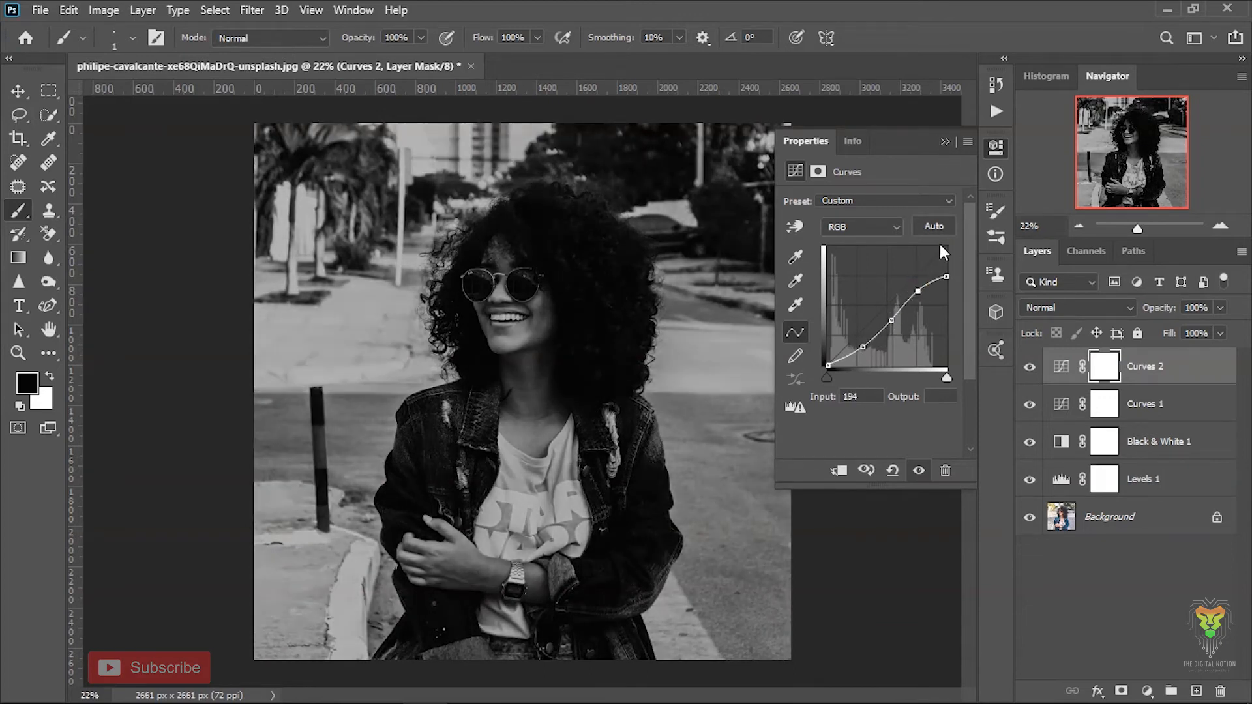
click(943, 142)
- Make the Curves 2 layer mask active, with a 374 px brush and black as the foreground colour
double_click(1060, 366)
click(818, 171)
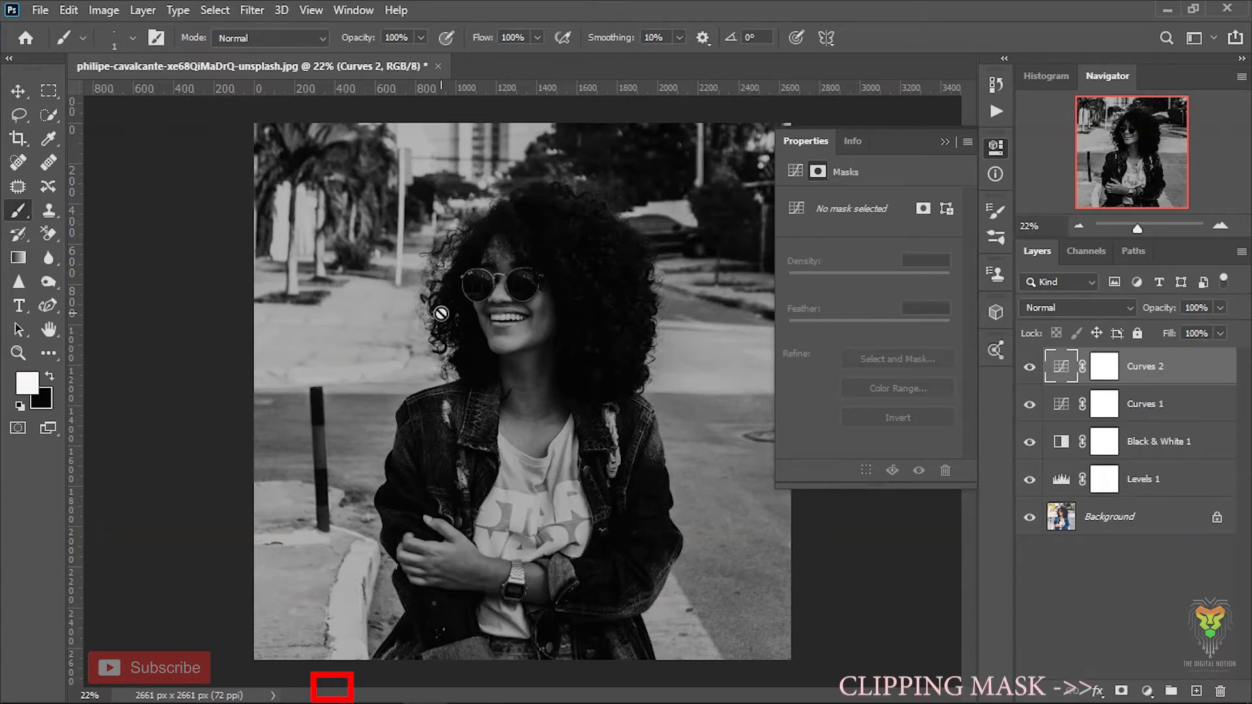
mouse_move(440, 313)
mouse_down()
mouse_move(490, 313)
mouse_move(479, 314)
mouse_up()
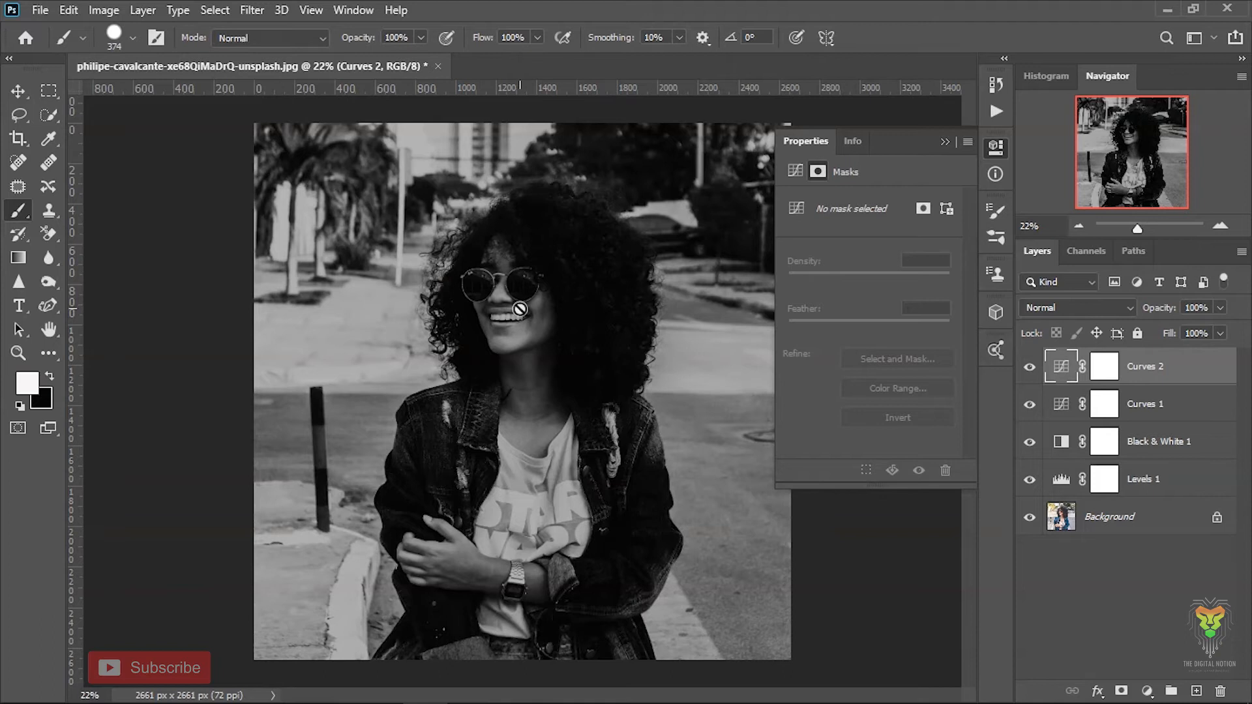
click(1102, 369)
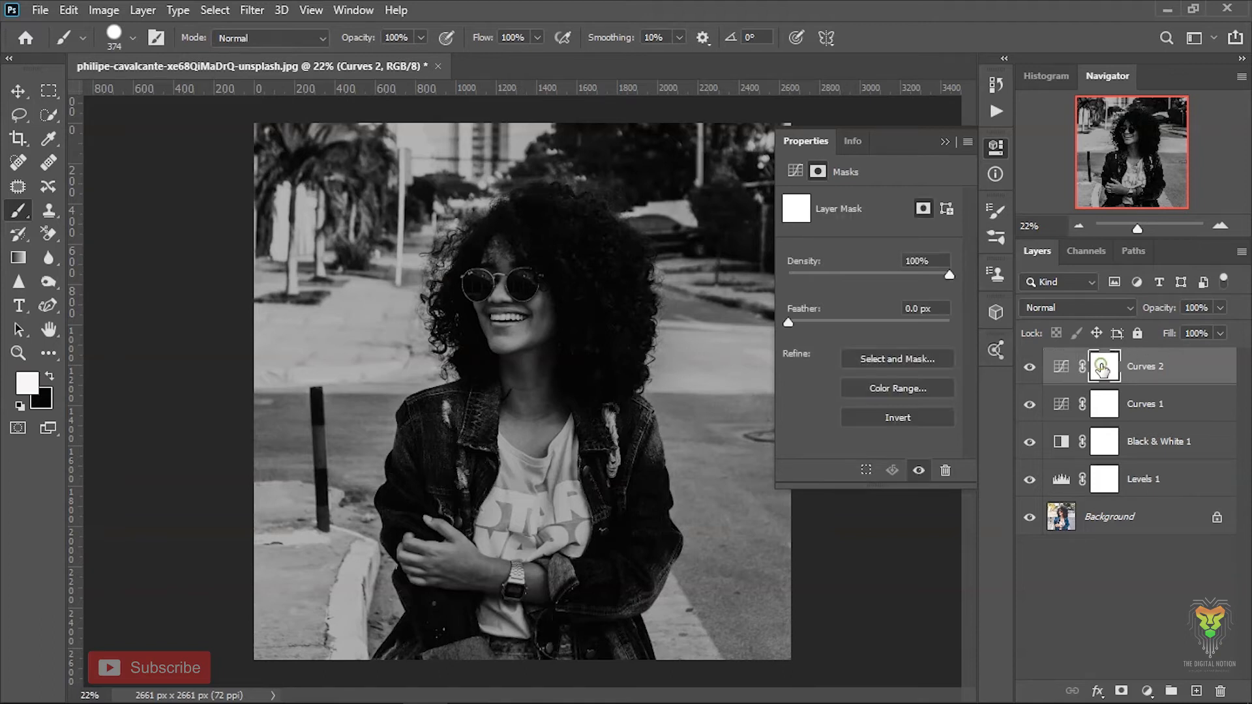
key(x)
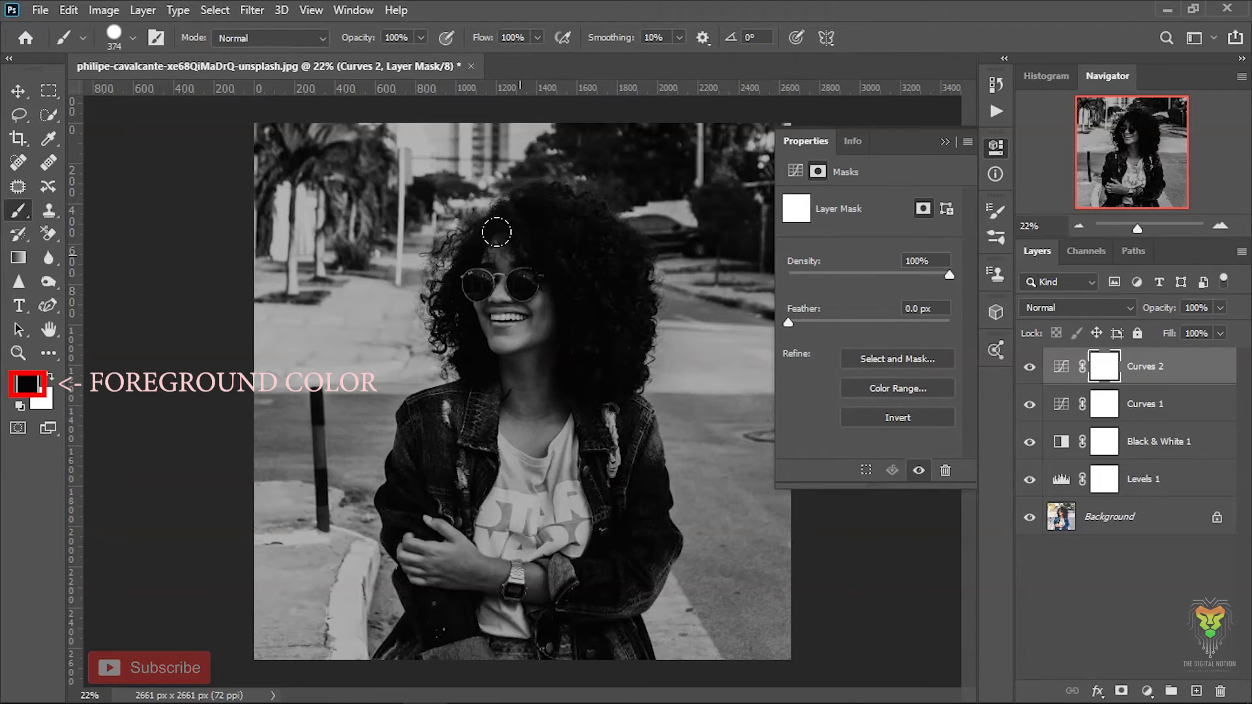
- Enlarge the brush to 483 px and lower its hardness for soft-edged mask painting
drag(507, 260, 520, 267)
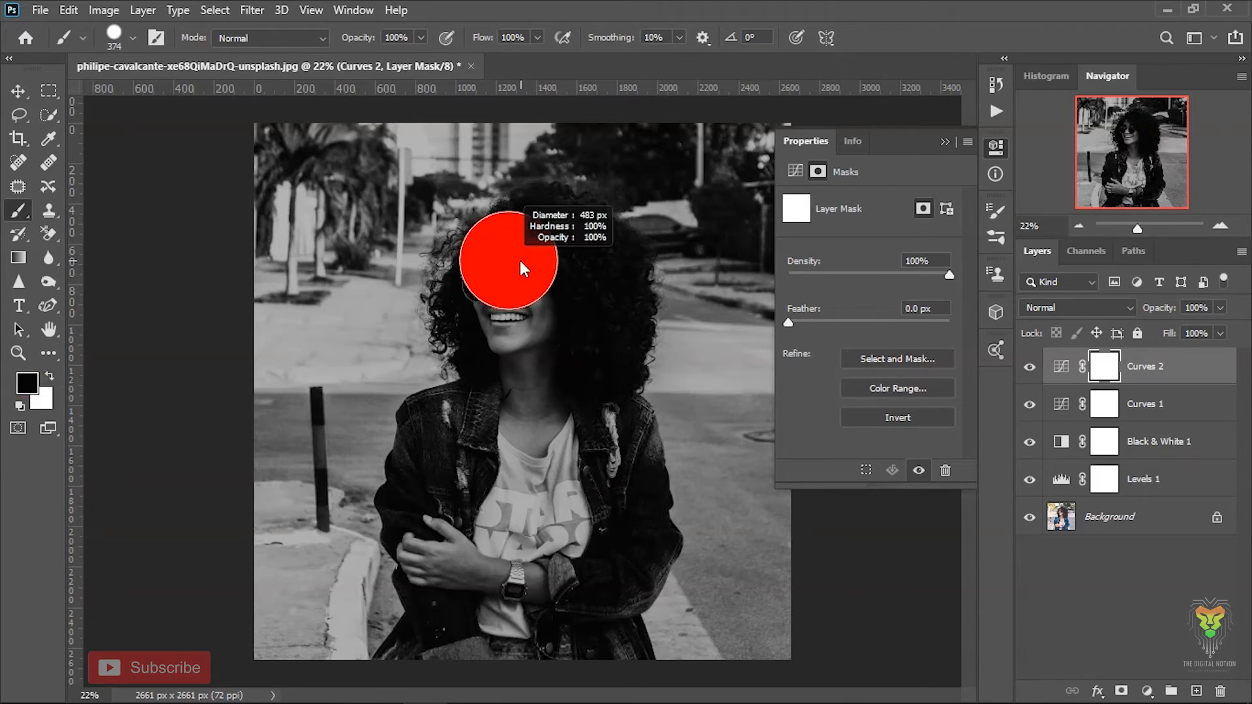
click(133, 39)
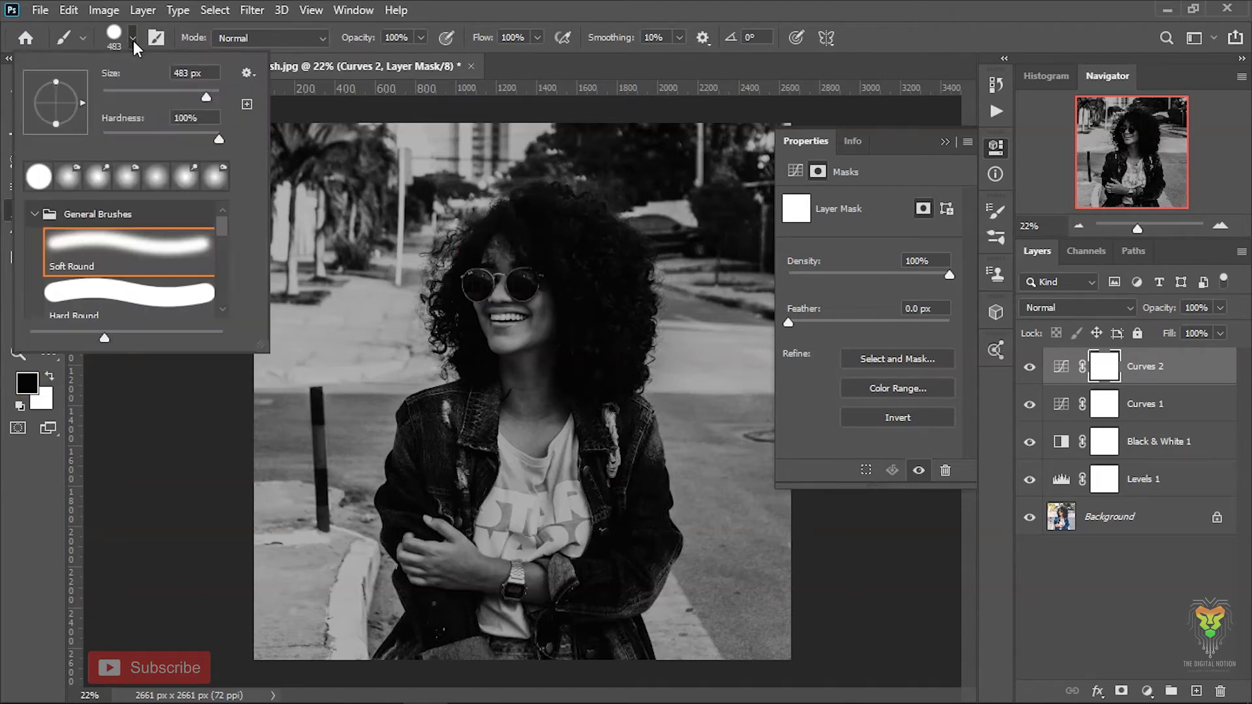
drag(176, 143, 174, 142)
click(632, 9)
alt+right_click(535, 261)
alt+right_click(534, 277)
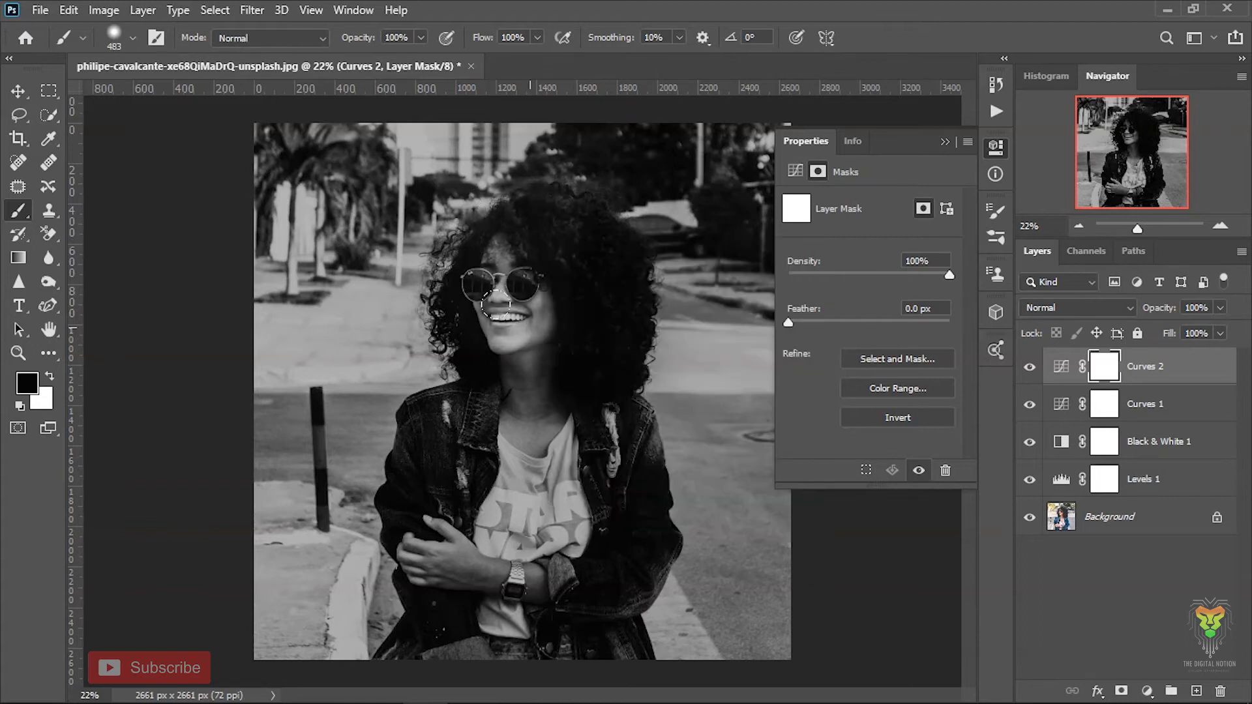
- Paint black on the Curves 2 mask over the woman's face, hair and body, refining around the face with a 150 px brush
drag(498, 286, 528, 405)
mouse_move(559, 320)
mouse_down()
mouse_move(594, 521)
mouse_move(560, 591)
mouse_move(405, 626)
mouse_move(456, 534)
mouse_move(486, 429)
mouse_move(486, 456)
mouse_move(434, 436)
mouse_move(399, 491)
mouse_up()
key(ctrl+plus)
key(ctrl+plus)
key(ctrl+plus)
key(ctrl+plus)
drag(405, 171, 394, 445)
drag(433, 405, 331, 416)
mouse_move(313, 281)
mouse_down()
mouse_move(280, 319)
mouse_move(291, 489)
mouse_move(332, 420)
mouse_up()
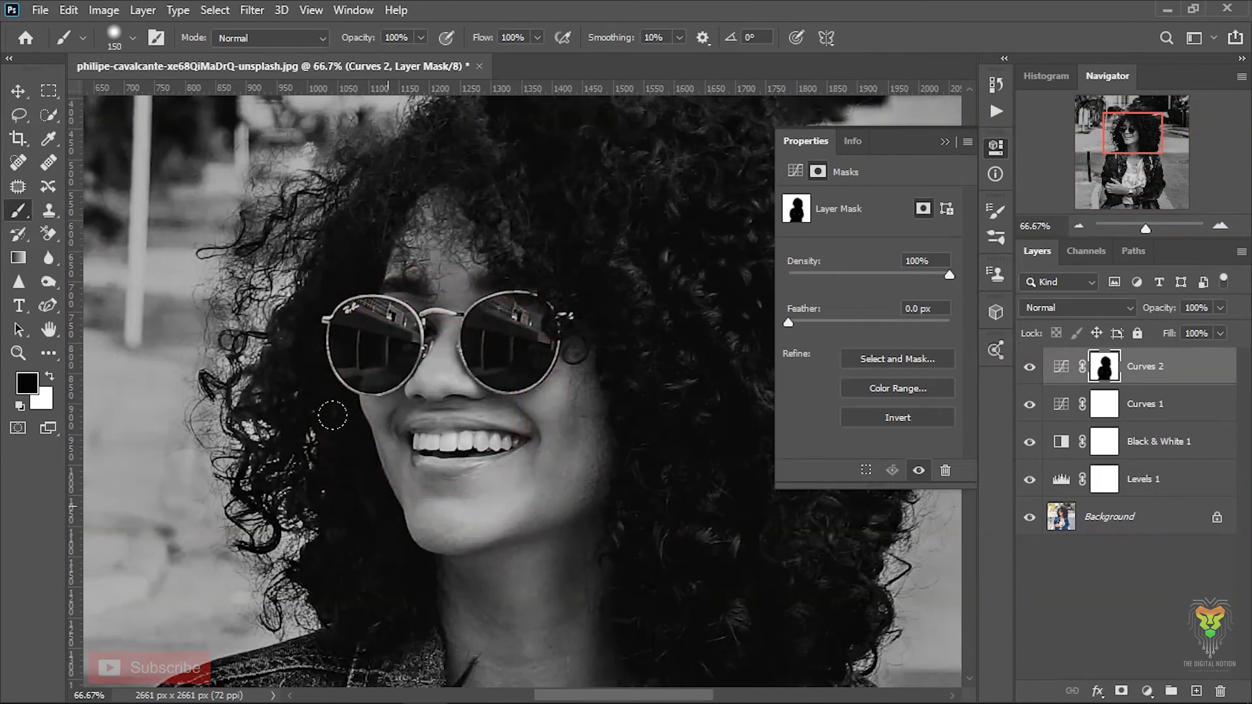
- Paint black on the Curves 2 mask over the jacket's sleeve and lower edge to finish removing the darkening from the woman
scroll(332, 420, up, 8)
click(945, 142)
scroll(726, 492, down, 6)
scroll(659, 394, down, 5)
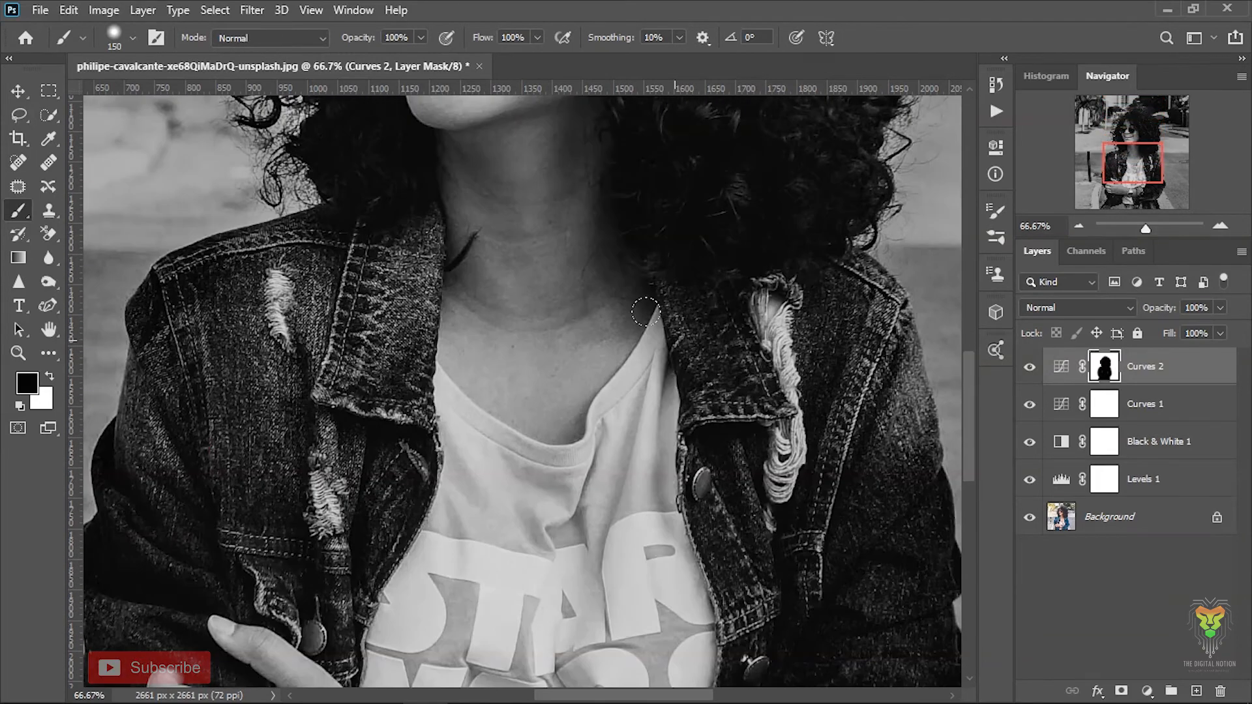
scroll(900, 287, down, 3)
scroll(710, 335, right, 3)
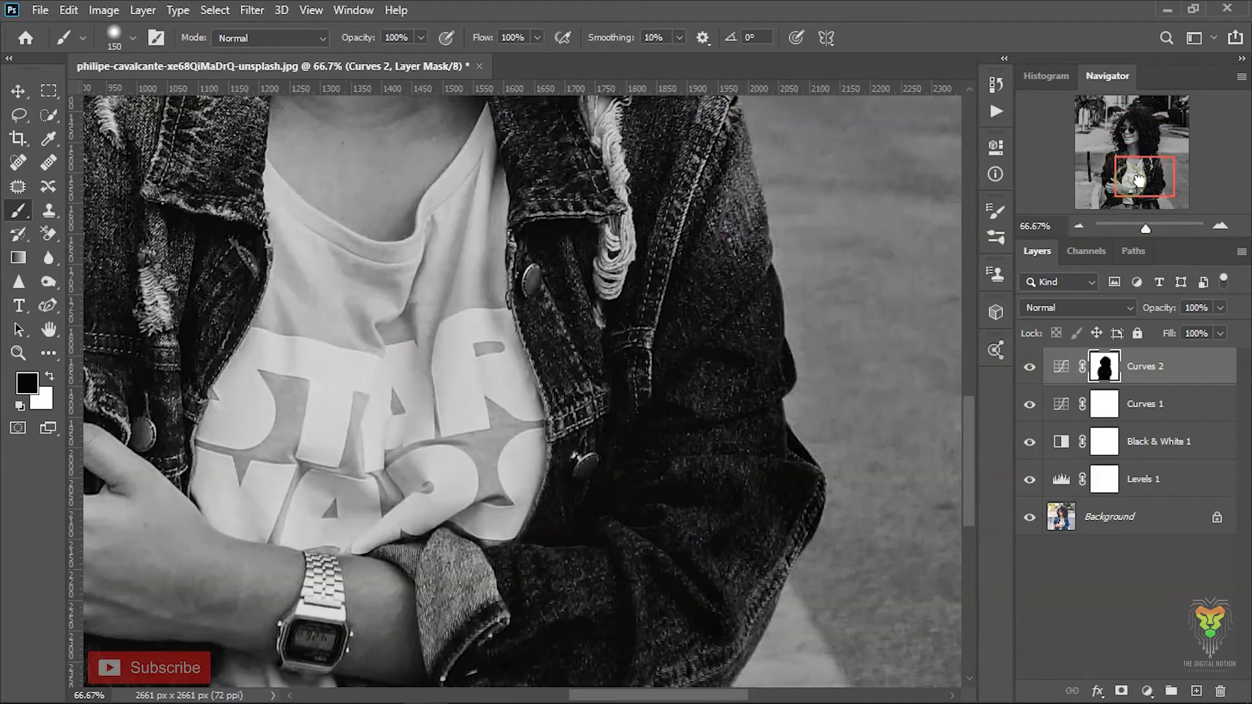
scroll(717, 496, down, 2)
scroll(655, 527, down, 1)
drag(653, 561, 700, 658)
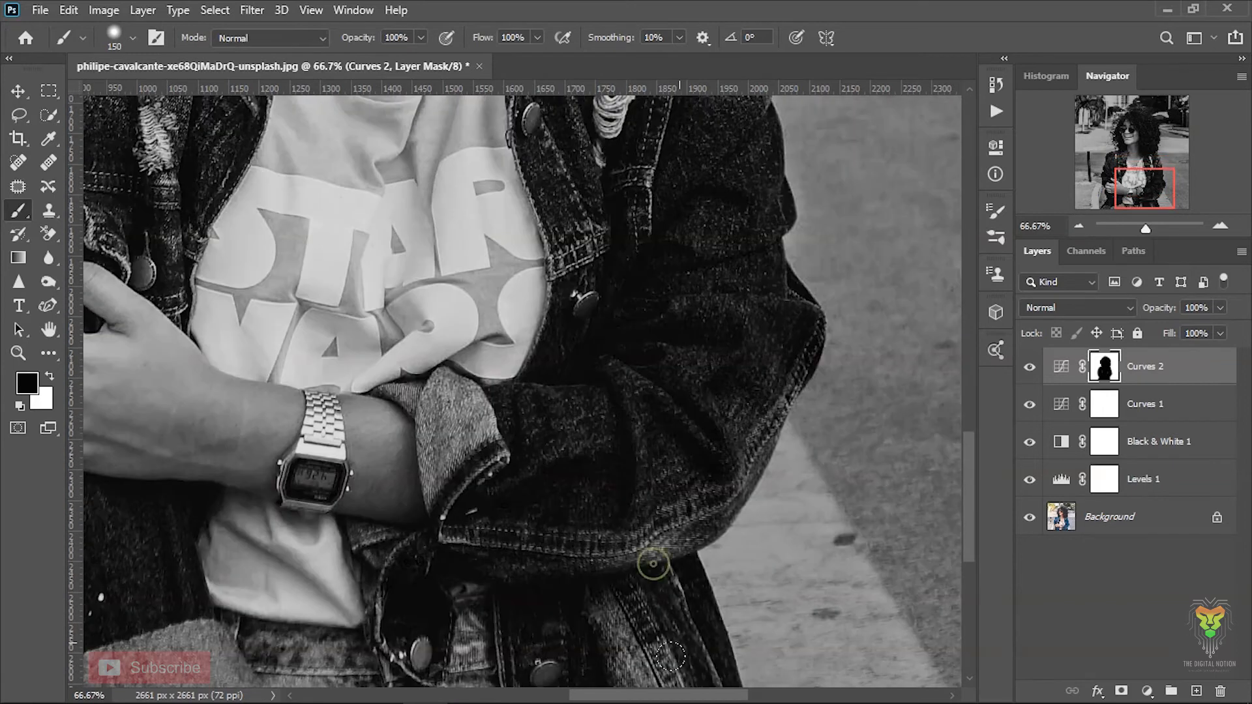
scroll(651, 560, down, 2)
click(595, 466)
mouse_move(1144, 191)
mouse_down()
mouse_move(1111, 195)
mouse_move(1105, 154)
mouse_move(1122, 138)
mouse_up()
scroll(371, 607, down, 3)
key(Return)
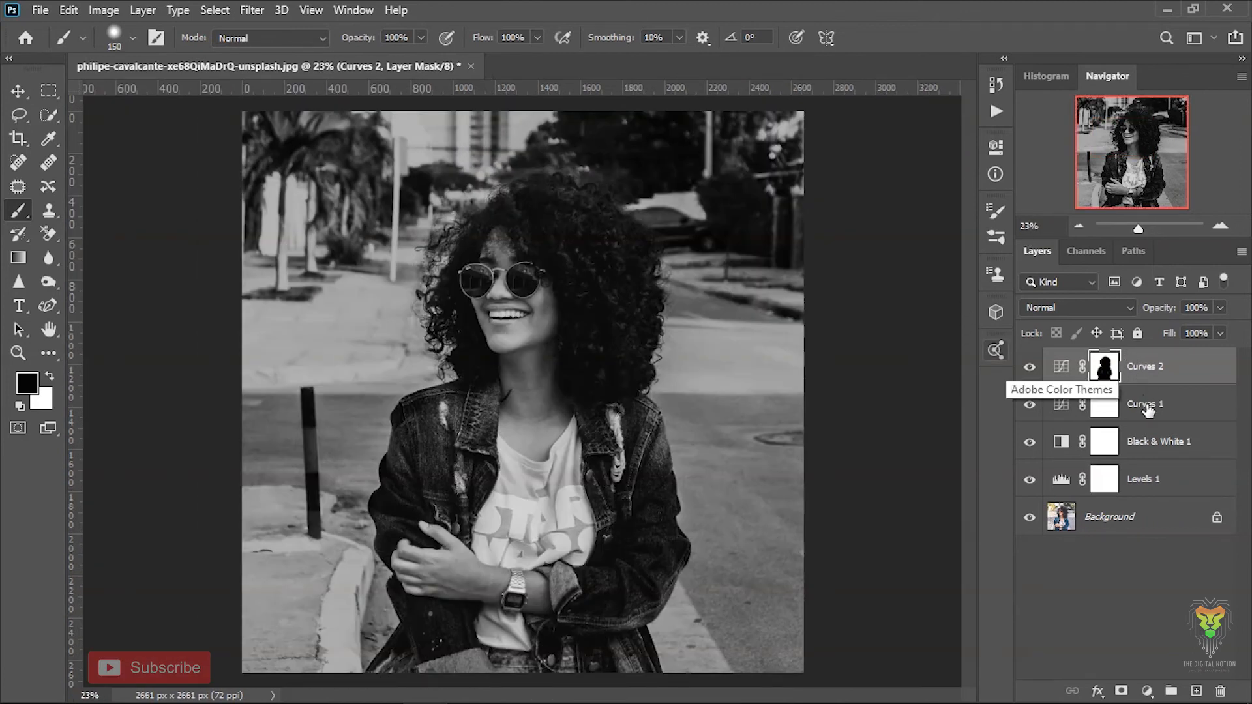
- Duplicate the Background layer
click(1157, 589)
key(x)
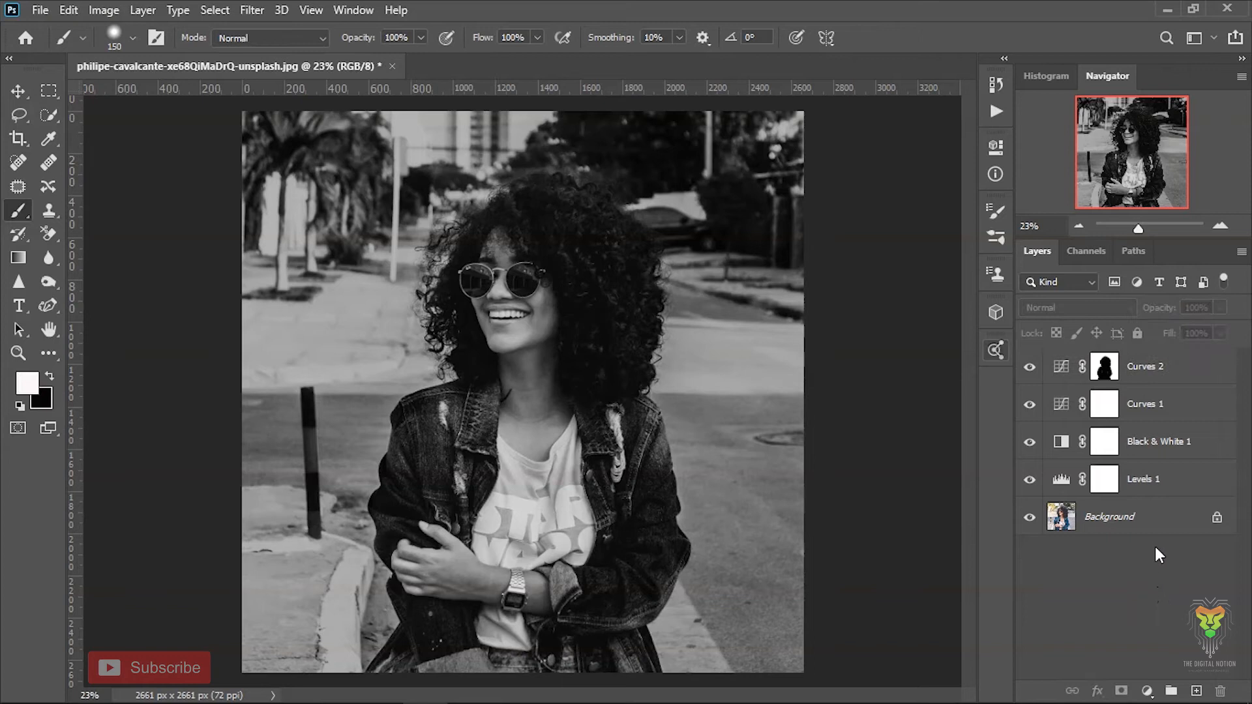
click(1153, 522)
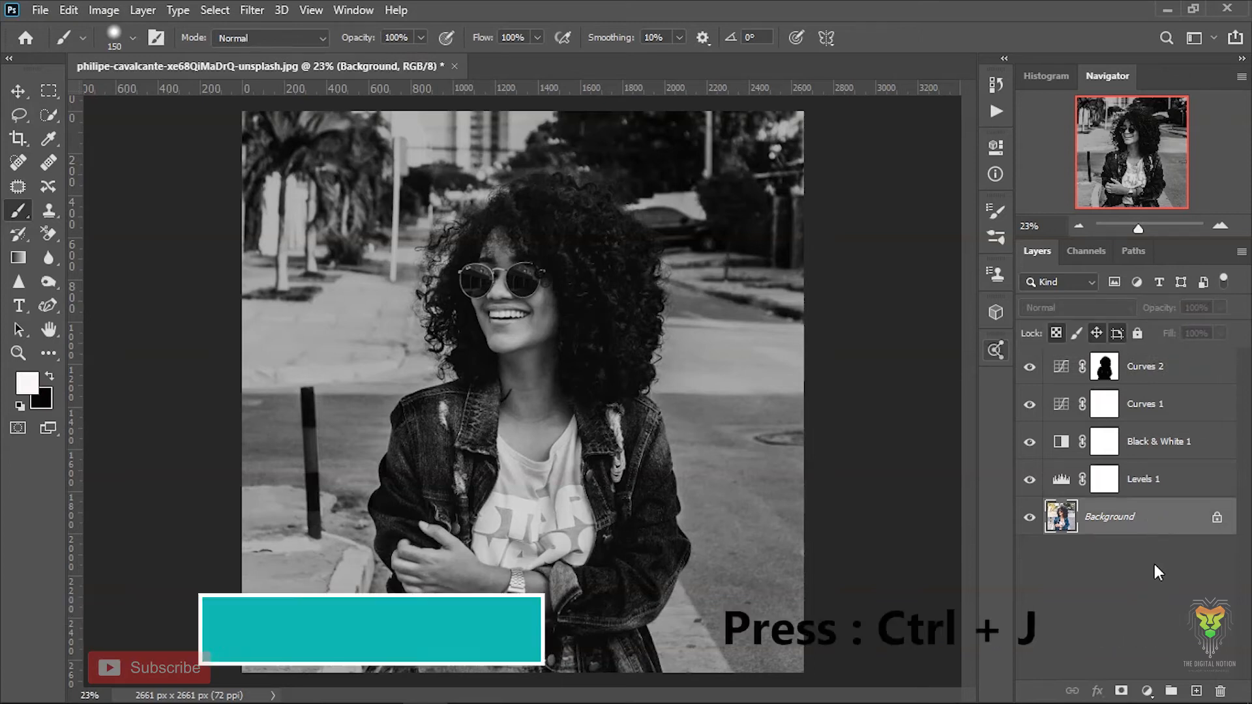
key(ctrl+j)
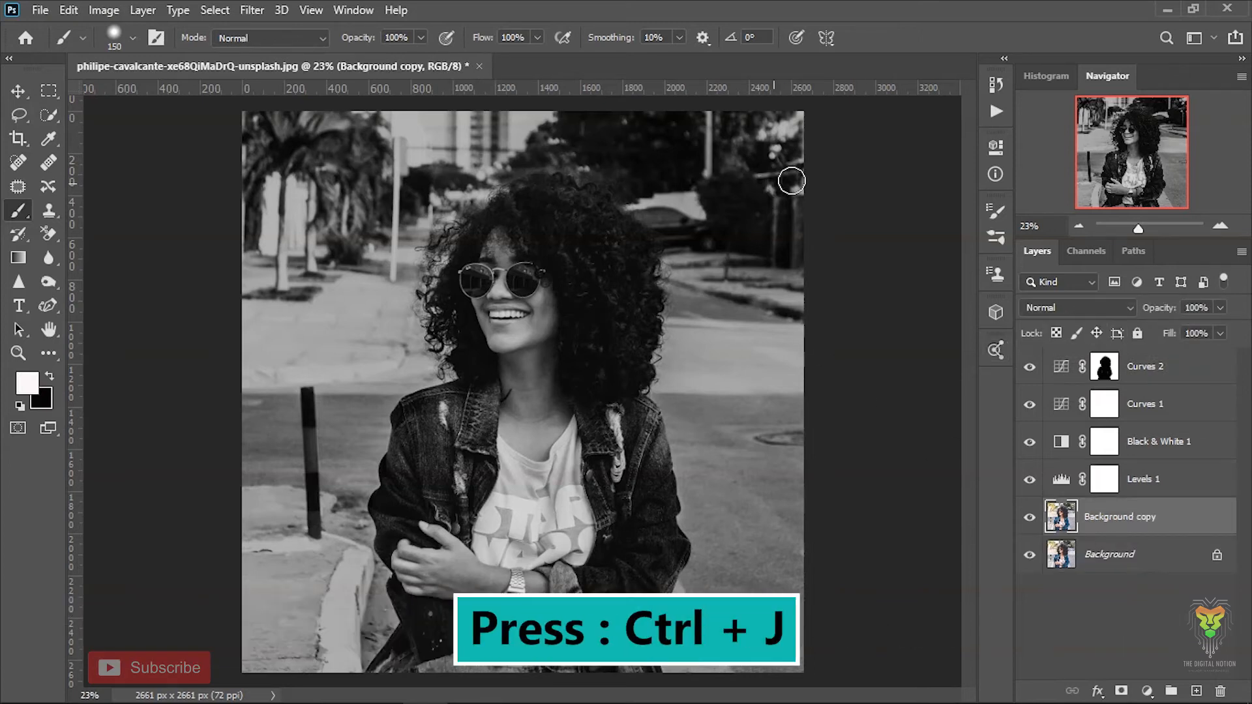
- Dodge the reflections in both sunglass lenses on the Background copy with a 118 px brush, Midtones range and 50% exposure
drag(1133, 223, 1146, 238)
drag(1120, 160, 1113, 143)
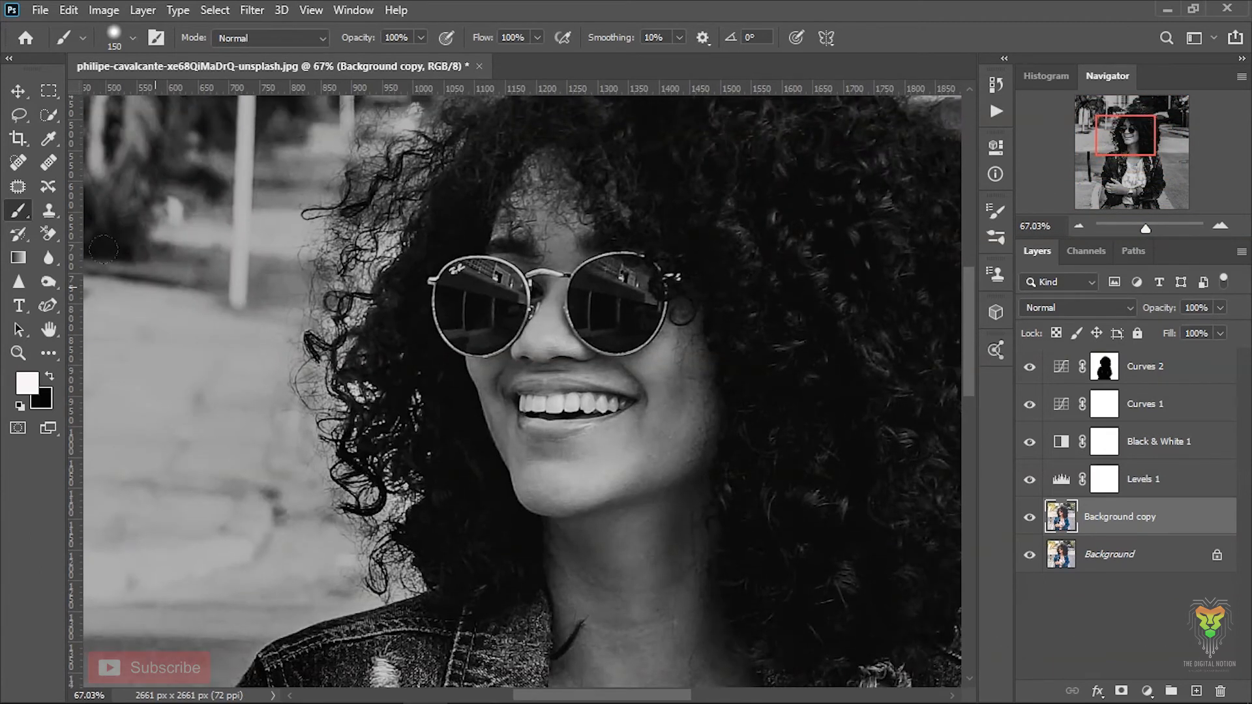
click(45, 279)
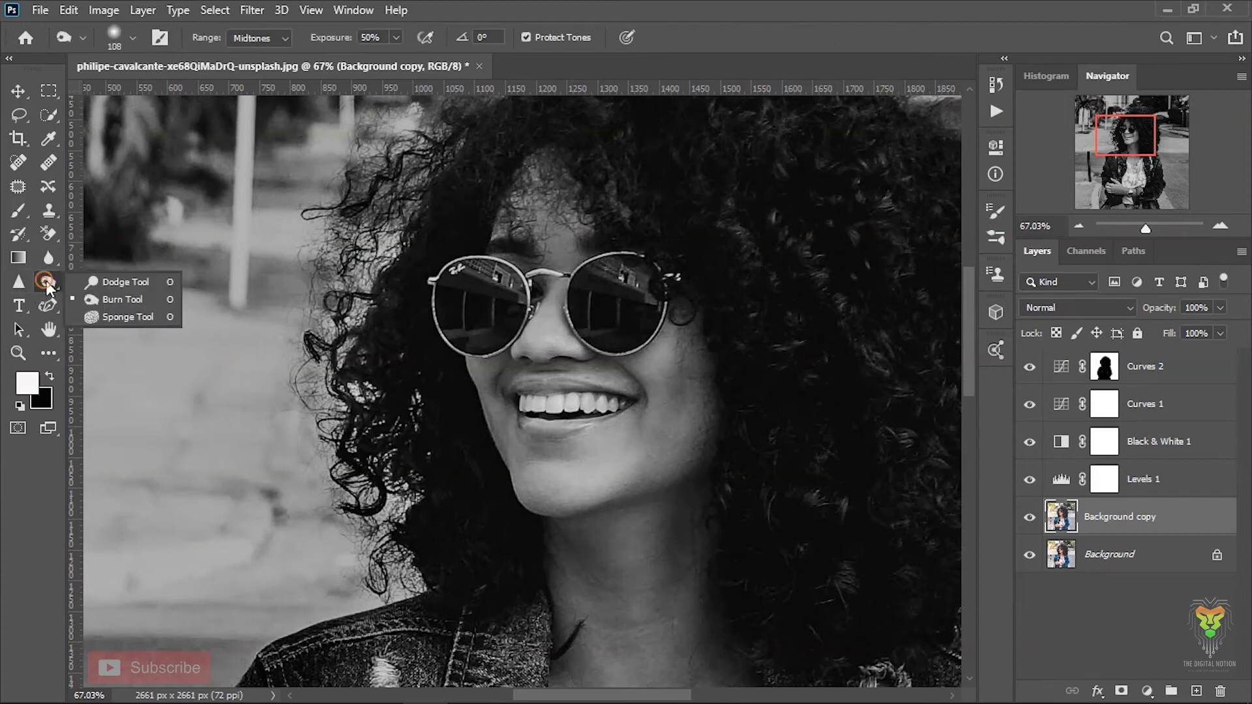
click(80, 282)
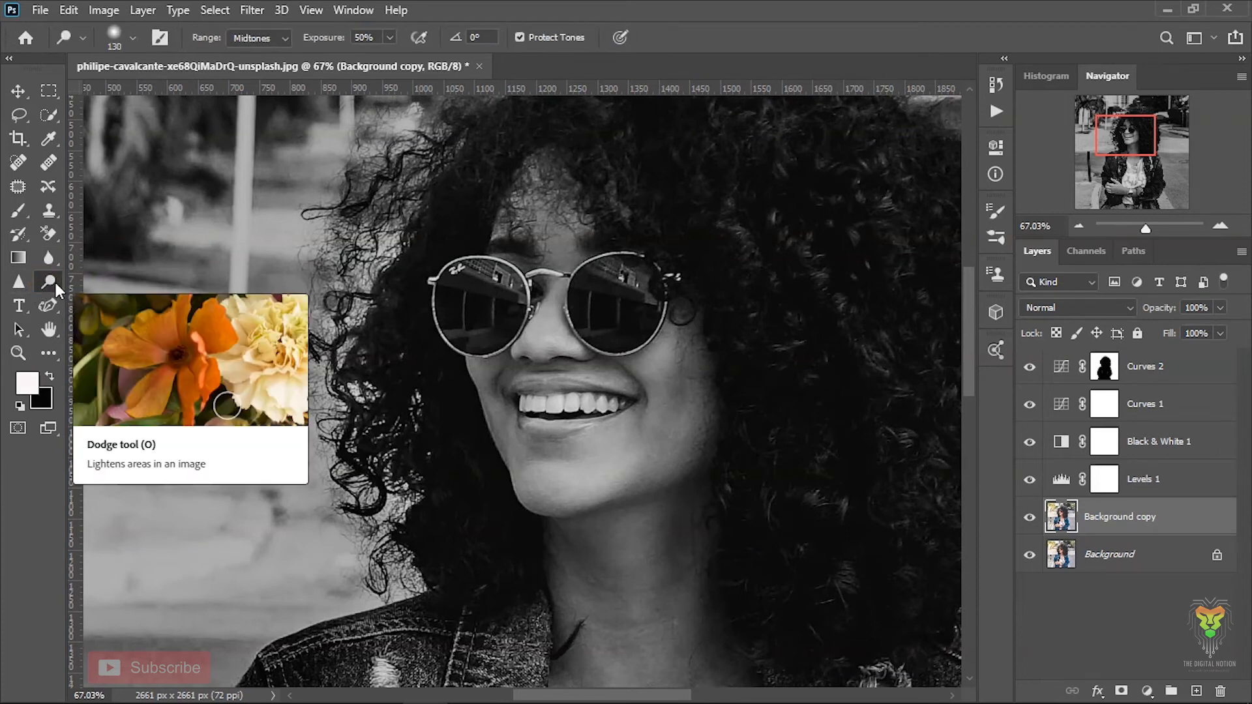
mouse_move(484, 300)
mouse_down()
mouse_move(479, 281)
mouse_move(495, 290)
mouse_move(460, 306)
mouse_move(442, 275)
mouse_move(458, 293)
mouse_up()
mouse_move(583, 269)
mouse_down()
mouse_move(601, 304)
mouse_move(622, 280)
mouse_move(592, 302)
mouse_move(582, 274)
mouse_move(600, 270)
mouse_move(583, 309)
mouse_up()
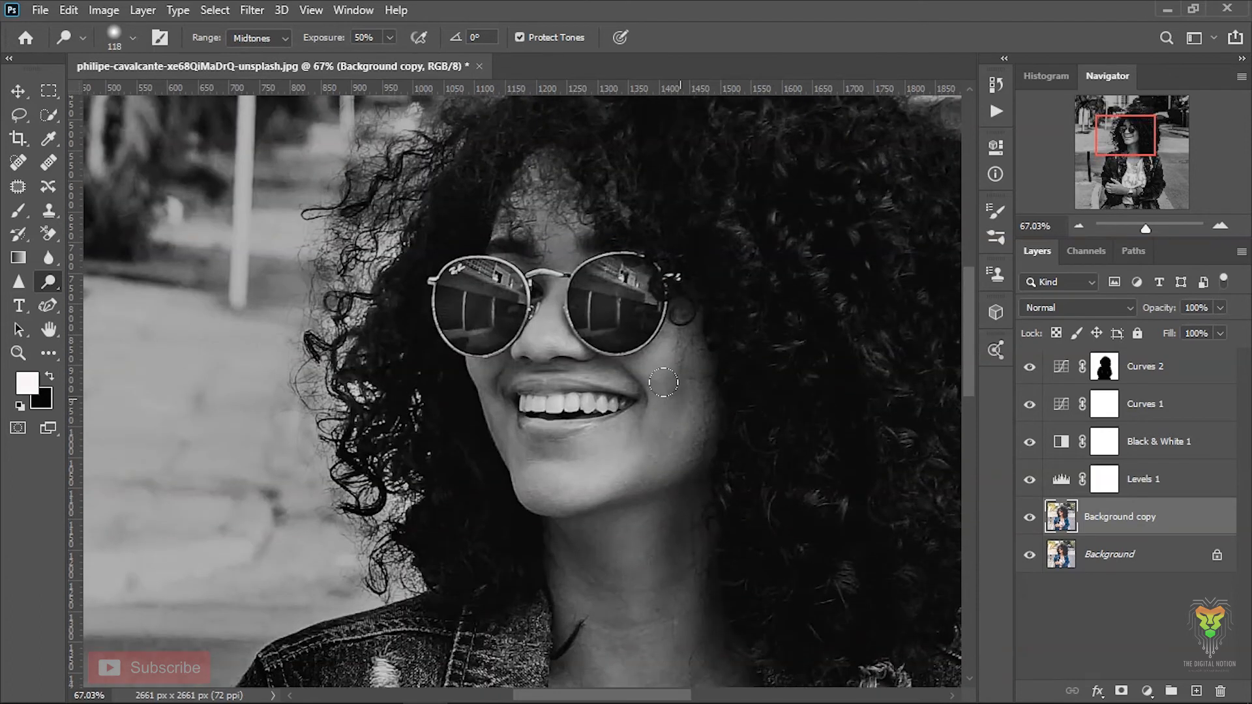
- Burn around the sunglasses on the Background copy with a 63 px brush, Midtones range and 50% exposure
drag(1145, 227, 1146, 228)
drag(1132, 153, 1126, 139)
right_click(48, 278)
click(122, 299)
drag(486, 224, 466, 224)
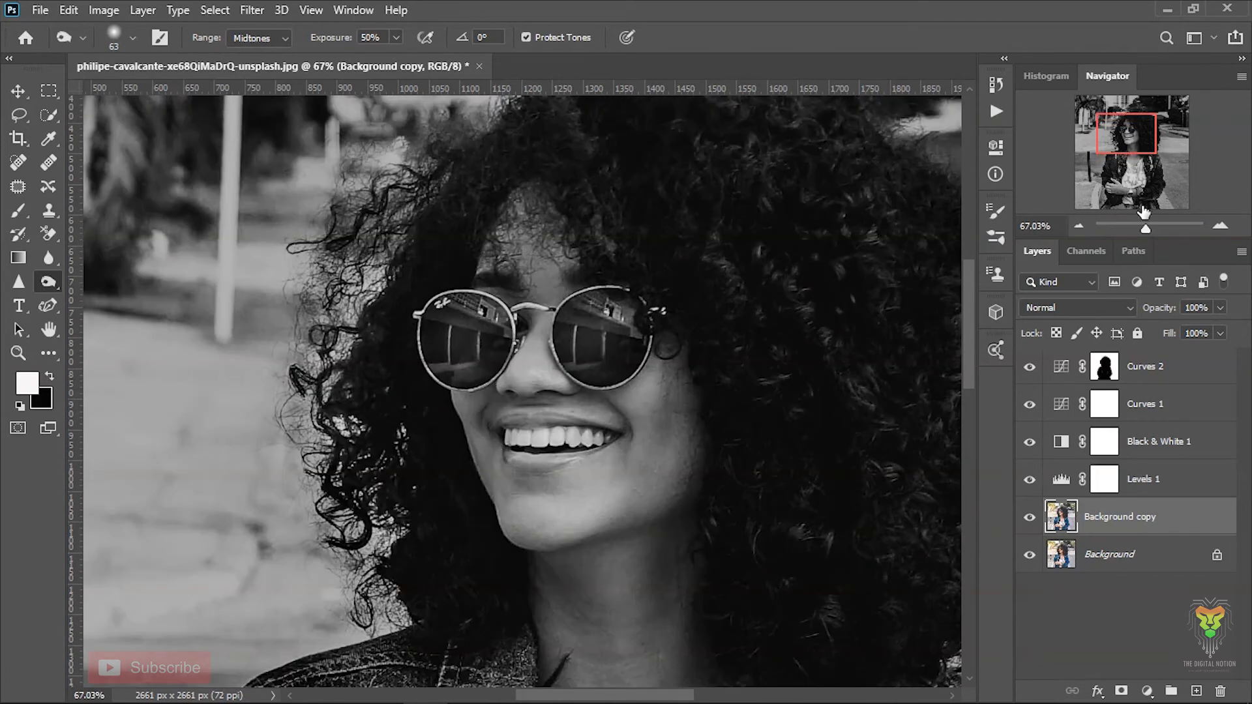
- Dodge the wristwatch on the Background copy with an 82 px brush, Midtones range and 50% exposure
drag(1144, 228, 1146, 228)
drag(1118, 128, 1133, 177)
click(75, 284)
drag(337, 472, 353, 476)
drag(1145, 228, 1138, 233)
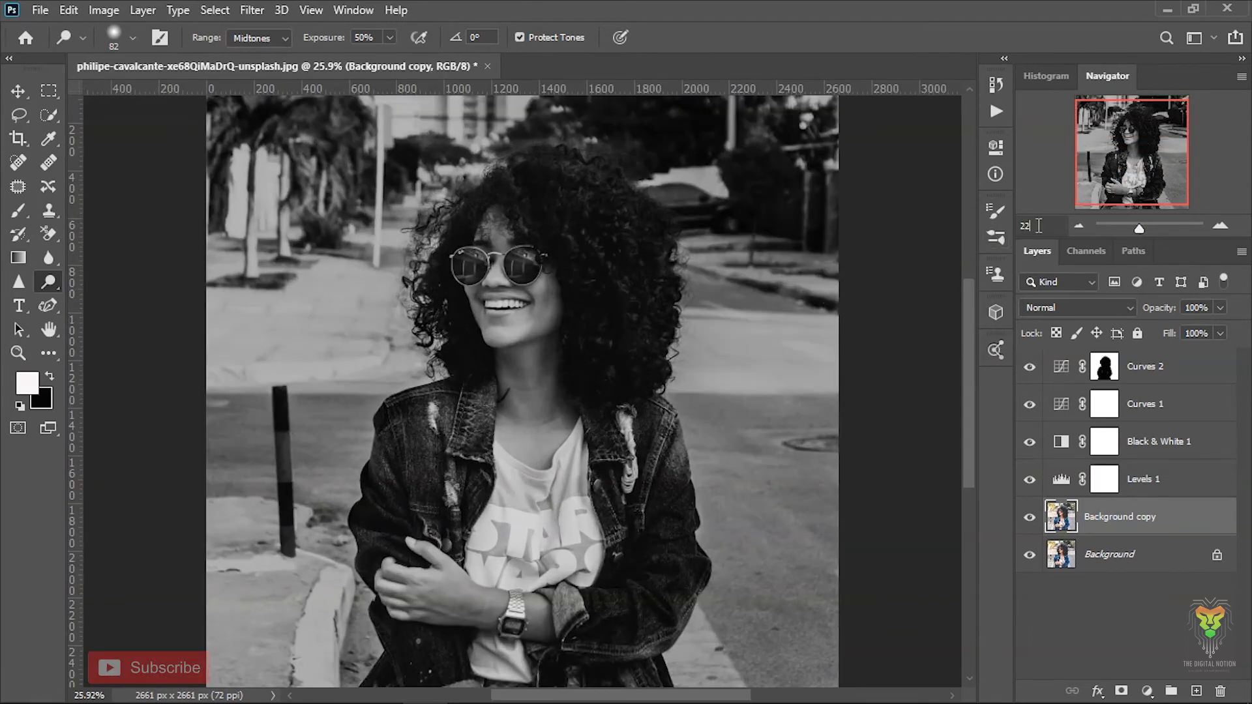
key(Return)
- Add a blank layer above Curves 2 and set up the Gradient tool with the black foreground-to-transparent preset from Basics
click(1190, 373)
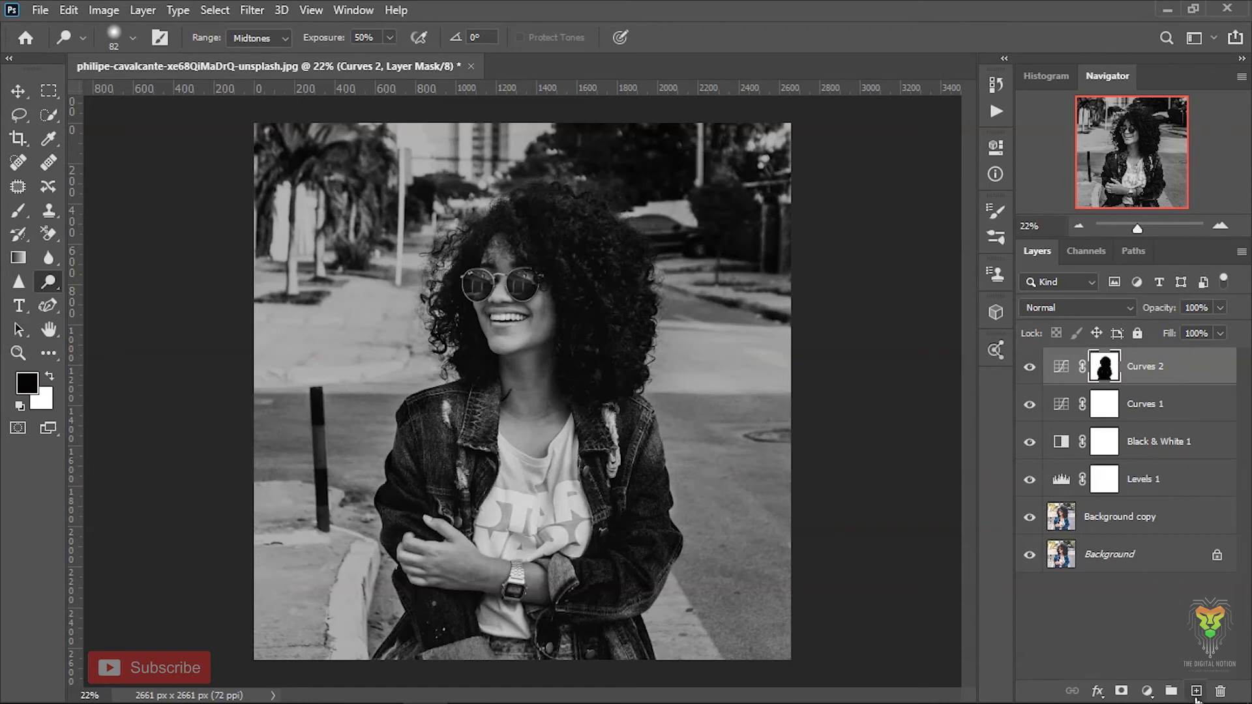
click(1196, 693)
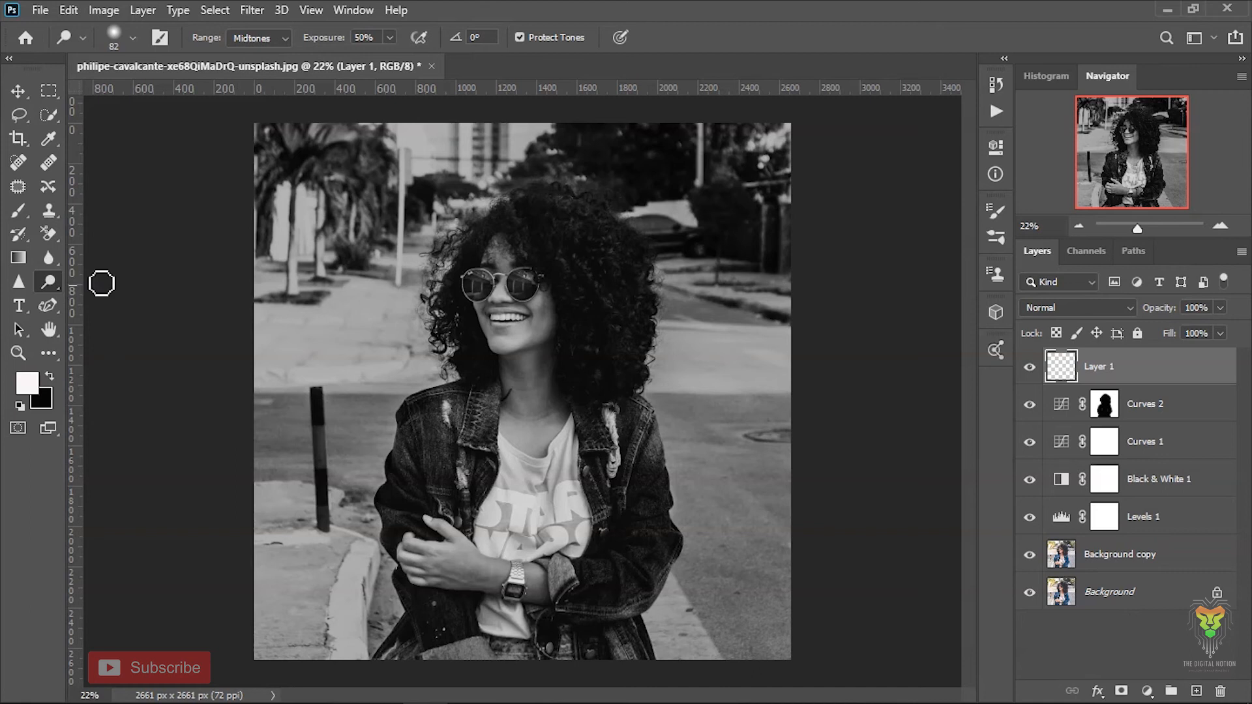
click(10, 259)
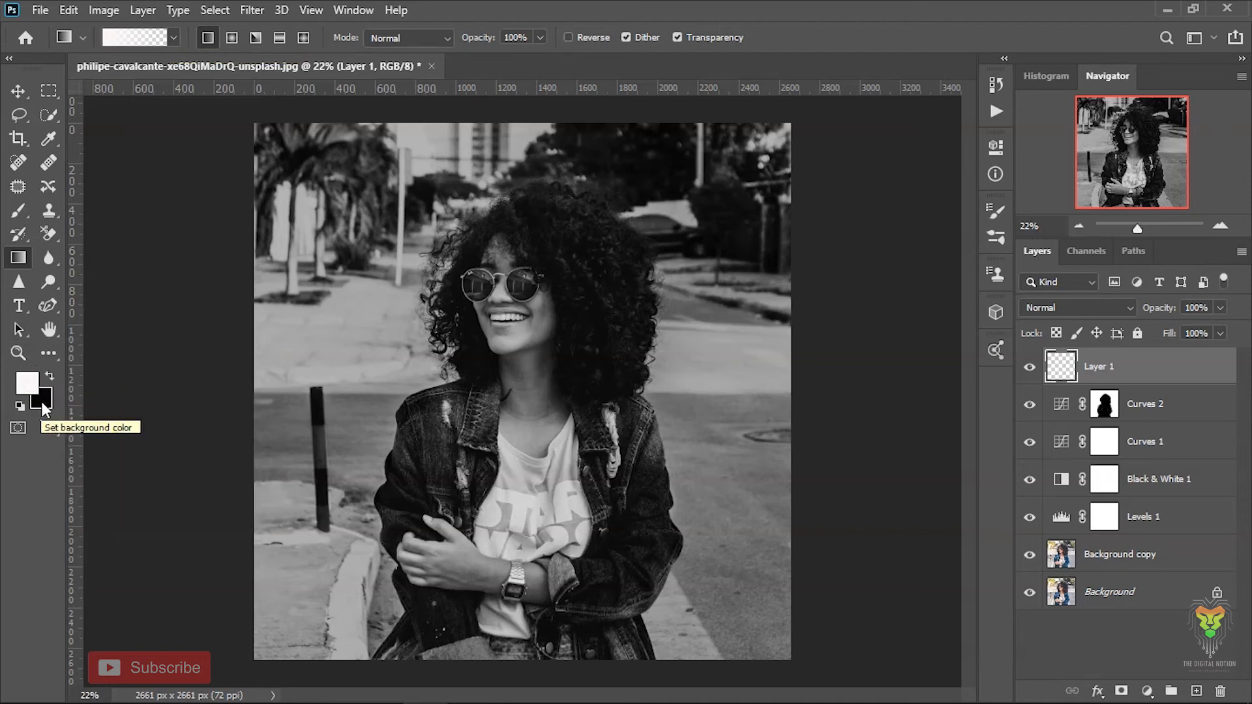
key(x)
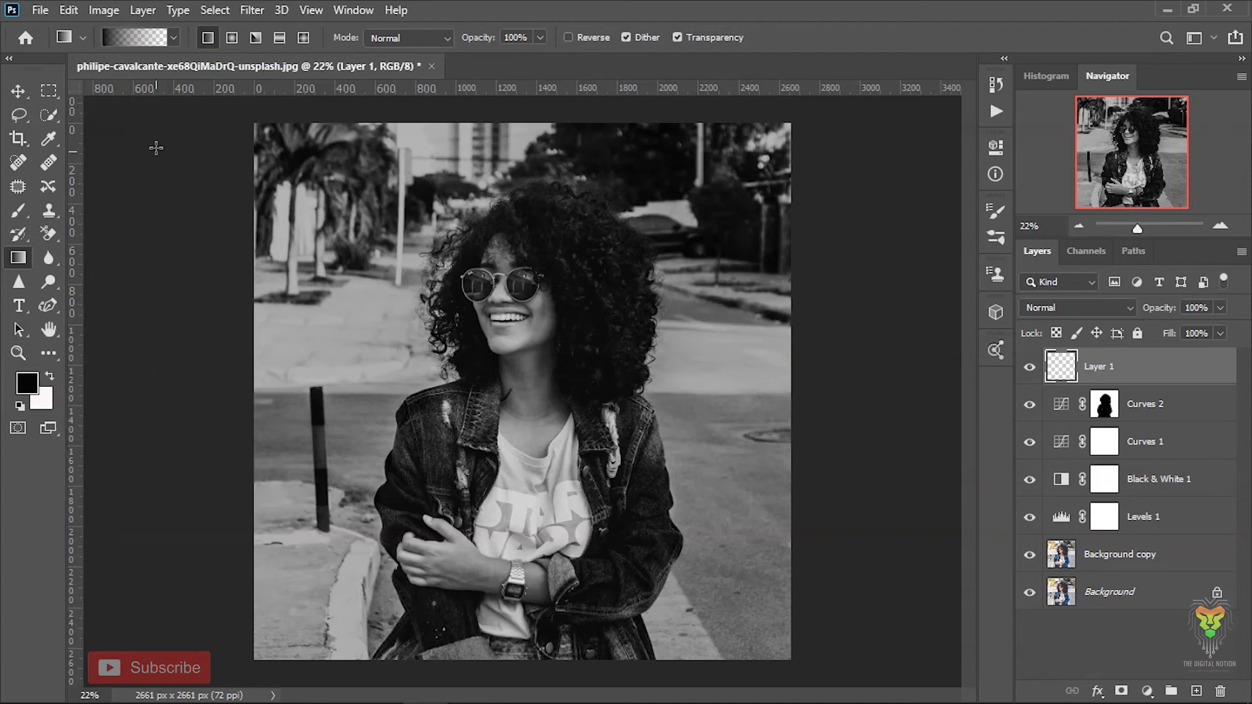
click(171, 39)
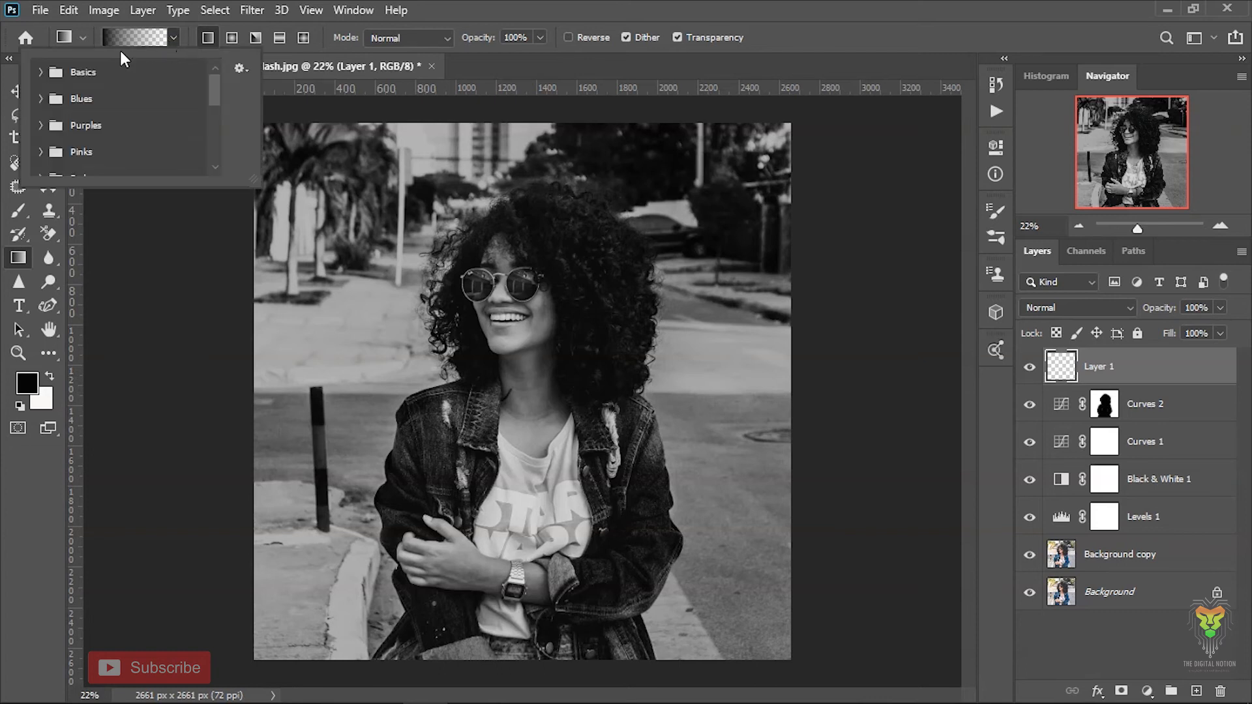
click(44, 72)
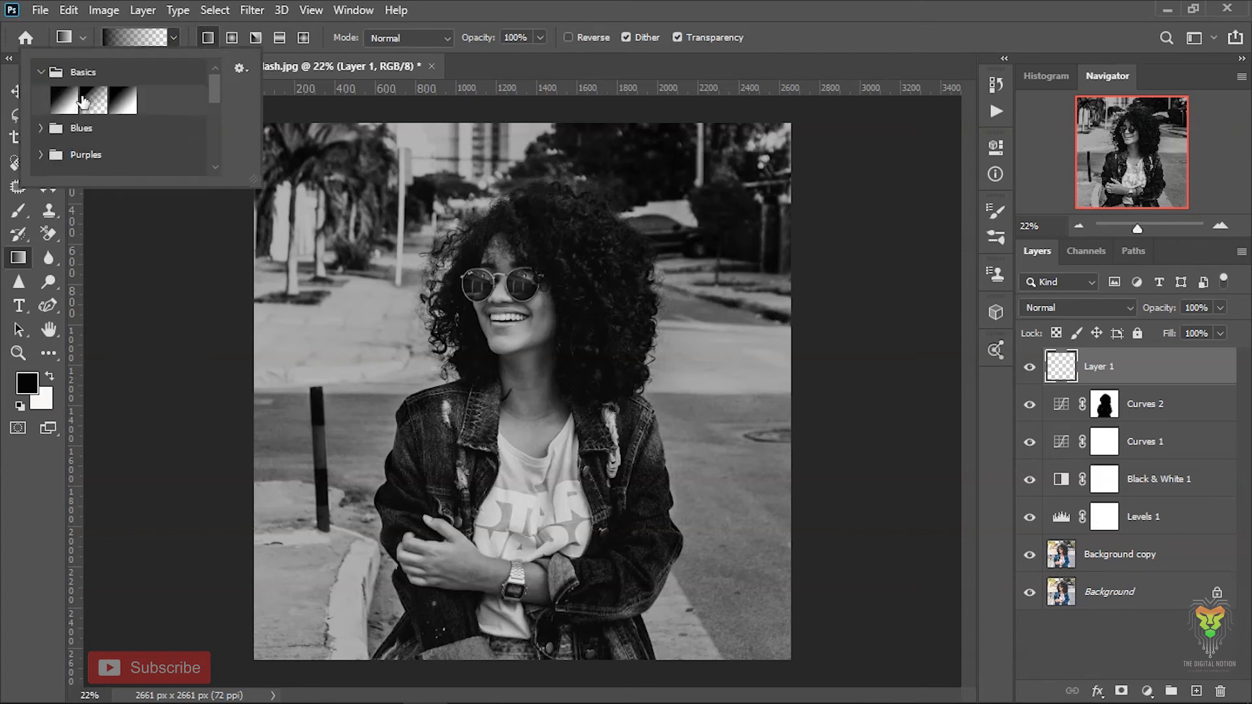
click(88, 98)
double_click(91, 100)
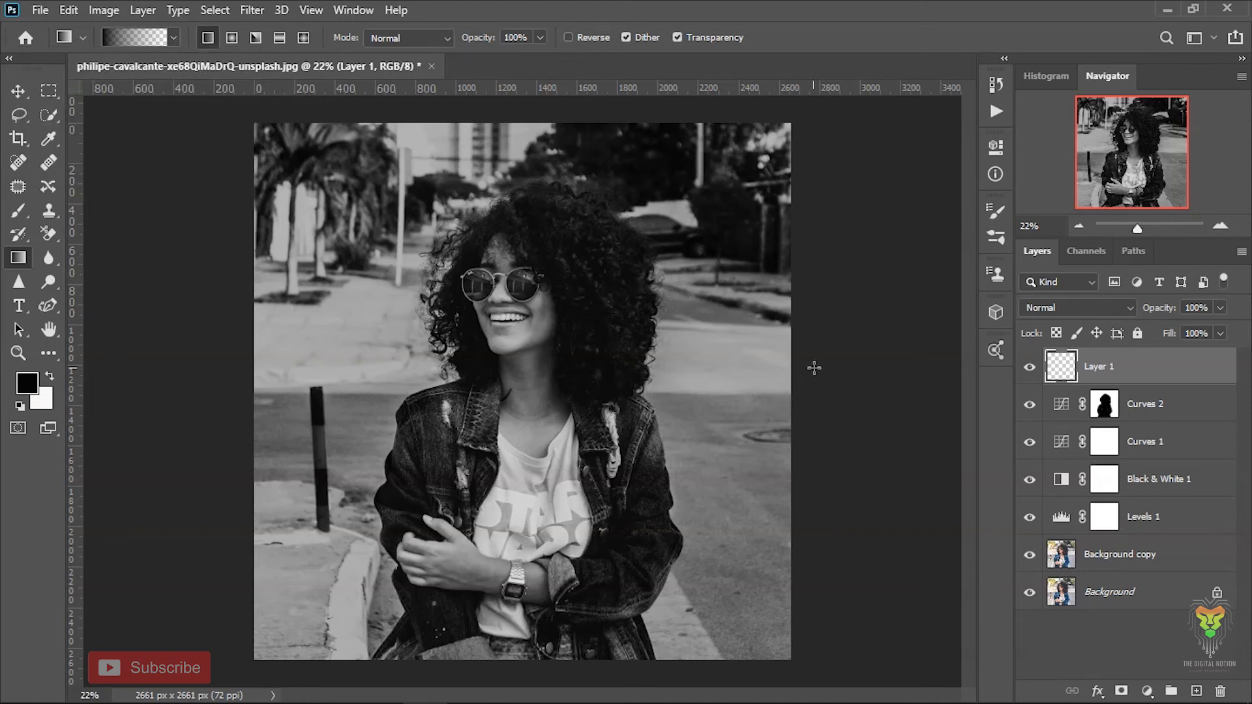
- Draw black-to-transparent gradients on Layer 1 inward from the photo's right and left edges to darken the sides
drag(797, 382, 625, 378)
key(ctrl+z)
key(ctrl+z)
drag(246, 373, 408, 383)
key(ctrl+z)
drag(245, 366, 425, 380)
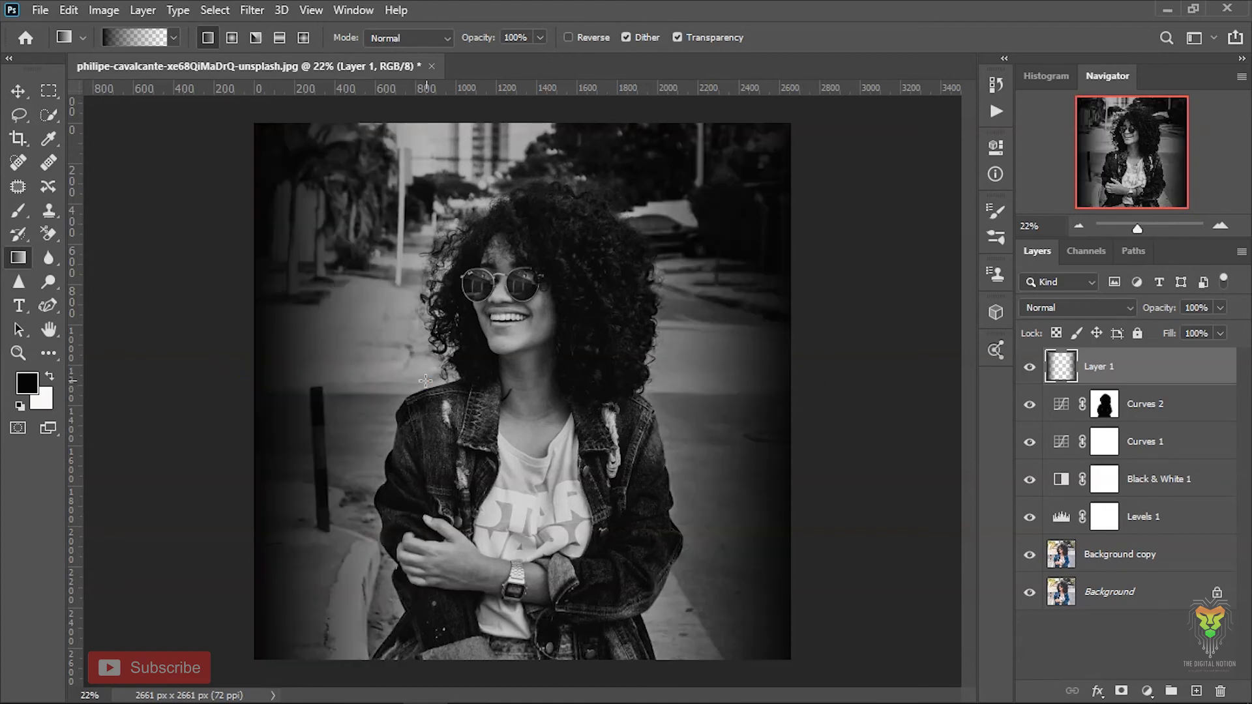
drag(555, 120, 550, 166)
key(ctrl+z)
drag(530, 116, 535, 163)
right_click(536, 163)
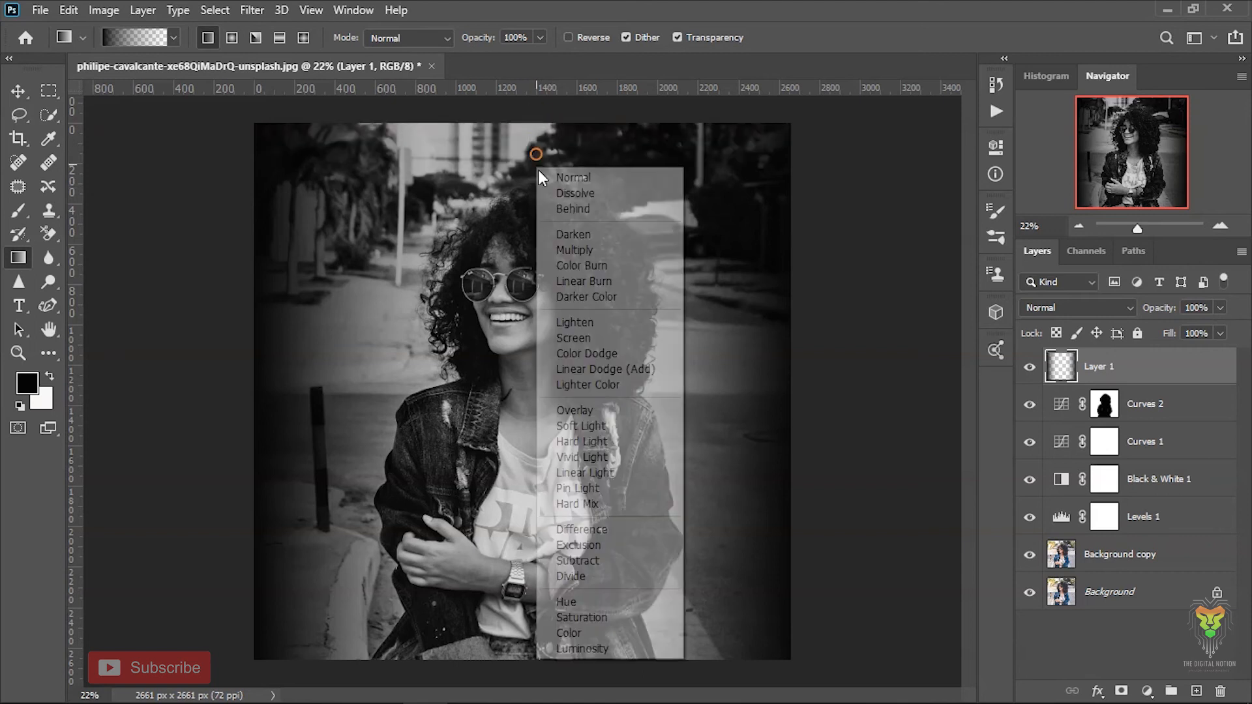
click(814, 294)
key(ctrl+z)
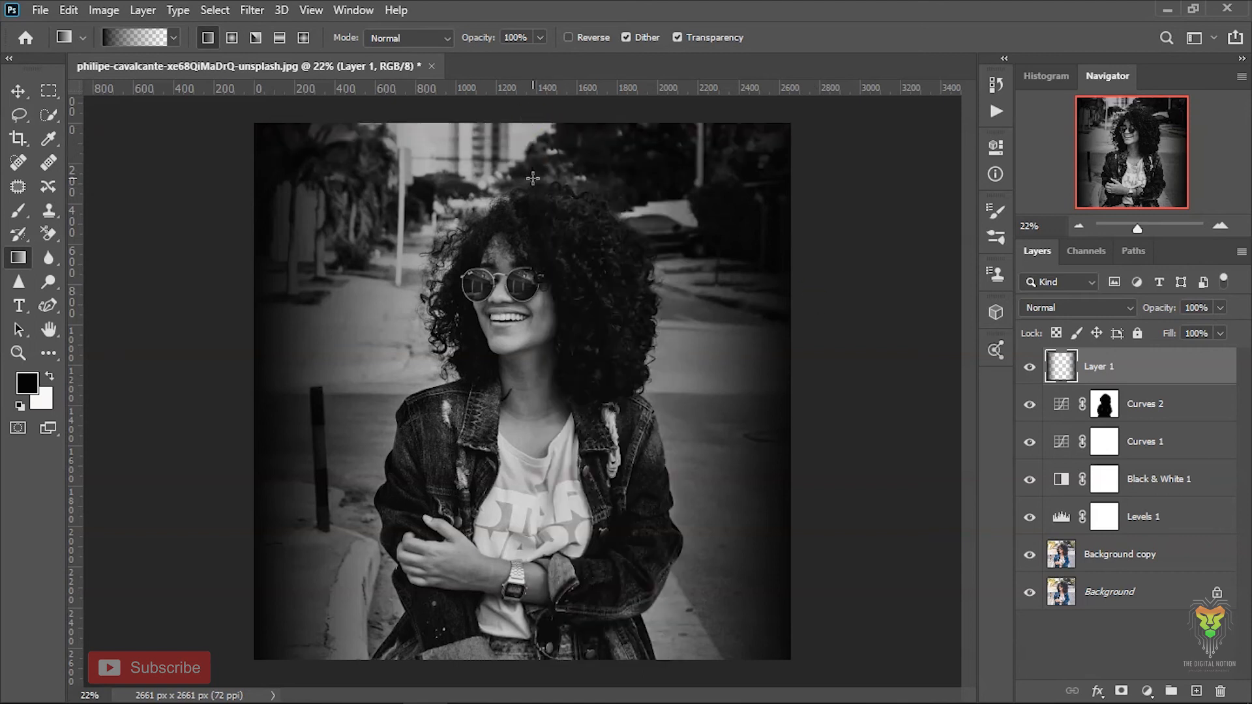
- Draw black-to-transparent gradients on Layer 1 inward from the photo's top and bottom edges to complete the vignette
drag(531, 119, 533, 178)
drag(520, 672, 526, 515)
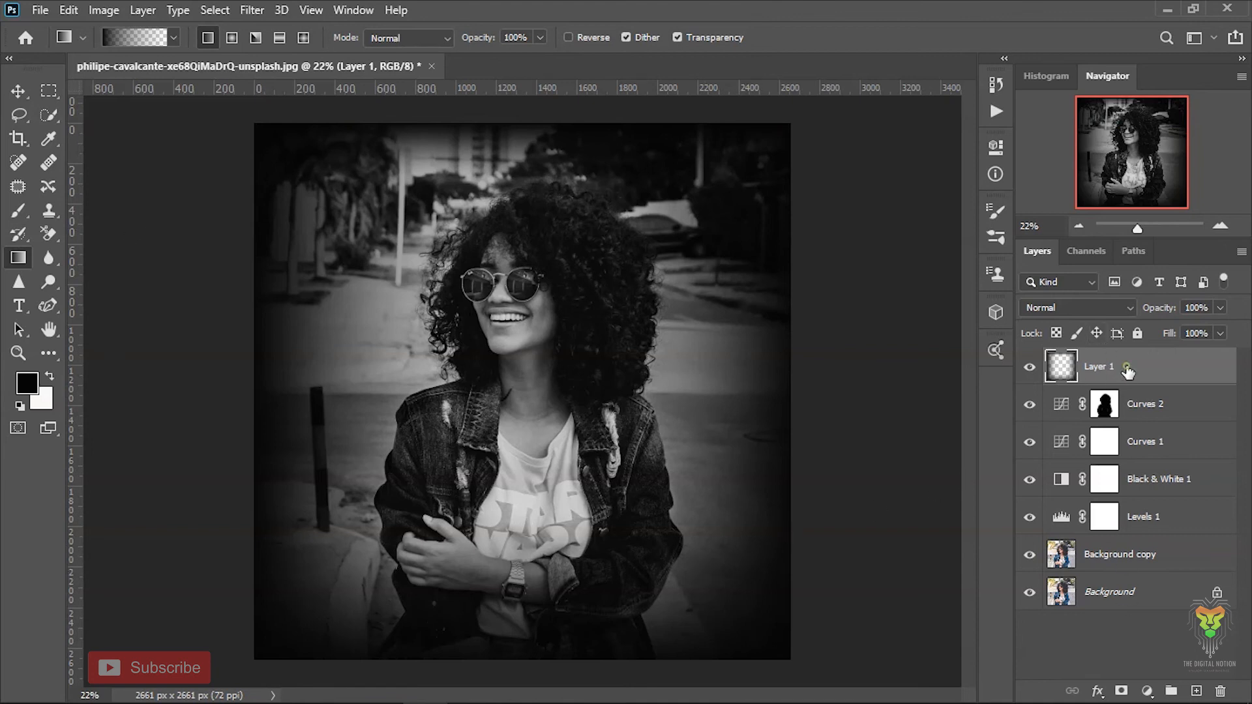
- Add a mask to Layer 1 and paint black over the woman's face, hair and body with a 632 px soft brush
click(1120, 690)
click(19, 210)
drag(559, 316, 548, 315)
click(541, 247)
mouse_move(543, 388)
mouse_down()
mouse_move(521, 645)
mouse_move(417, 626)
mouse_move(381, 489)
mouse_up()
drag(478, 219, 559, 435)
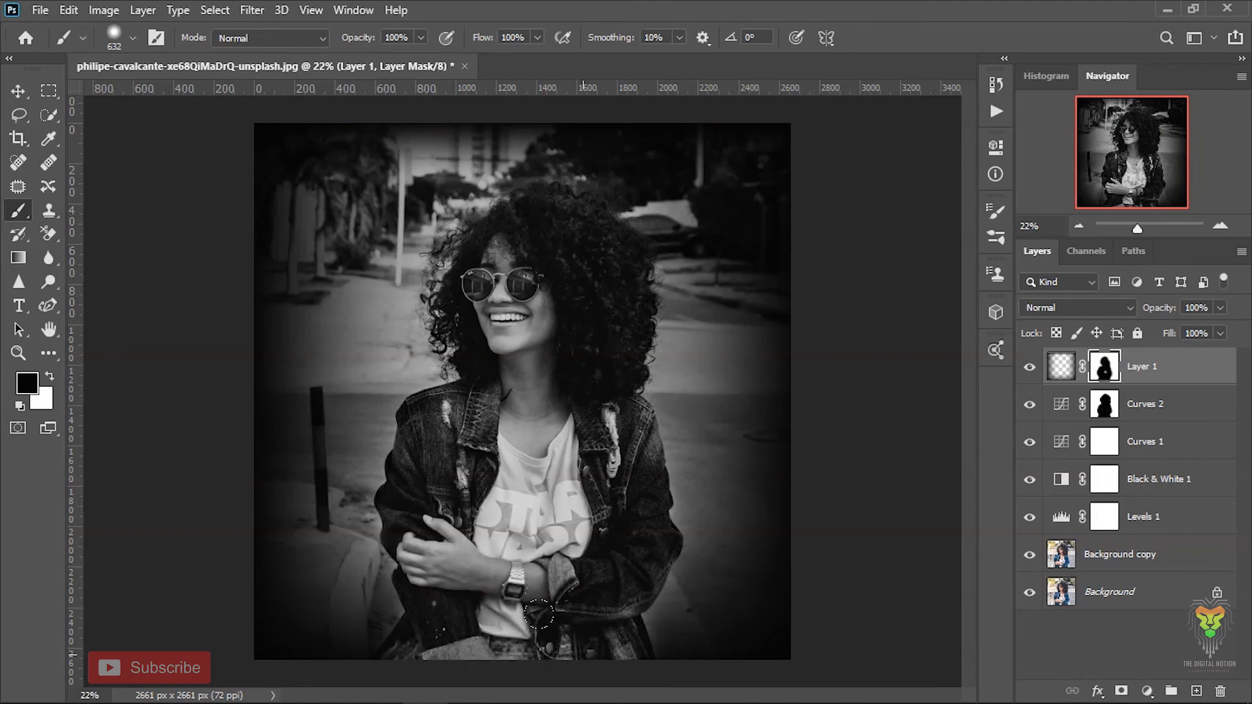
- Refine the Layer 1 mask around the jacket and sleeve with a 250 px brush, undoing the stray stroke beside the elbow
key(x)
key(x)
right_click(625, 549)
key(Escape)
drag(625, 537, 587, 537)
drag(690, 597, 673, 614)
key(ctrl+z)
key(x)
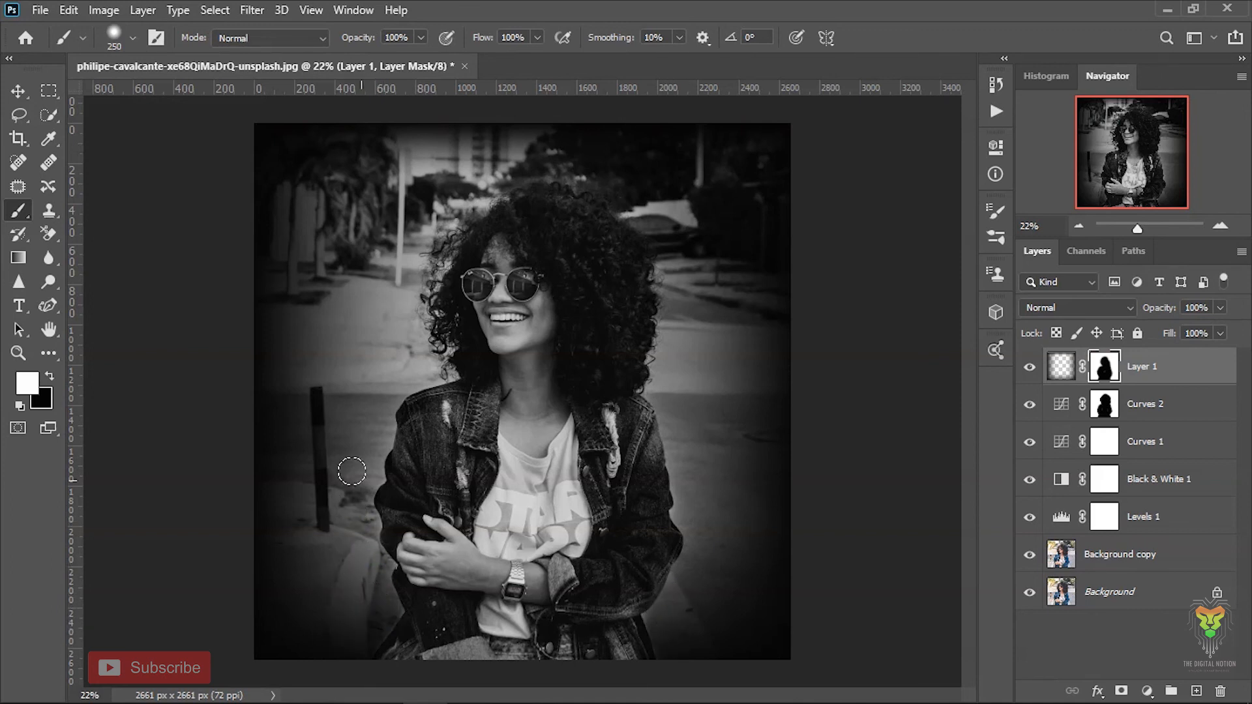
- Lower the opacity of the vignette on Layer 1 to 30%
click(1059, 373)
click(1219, 333)
drag(1191, 331, 1158, 328)
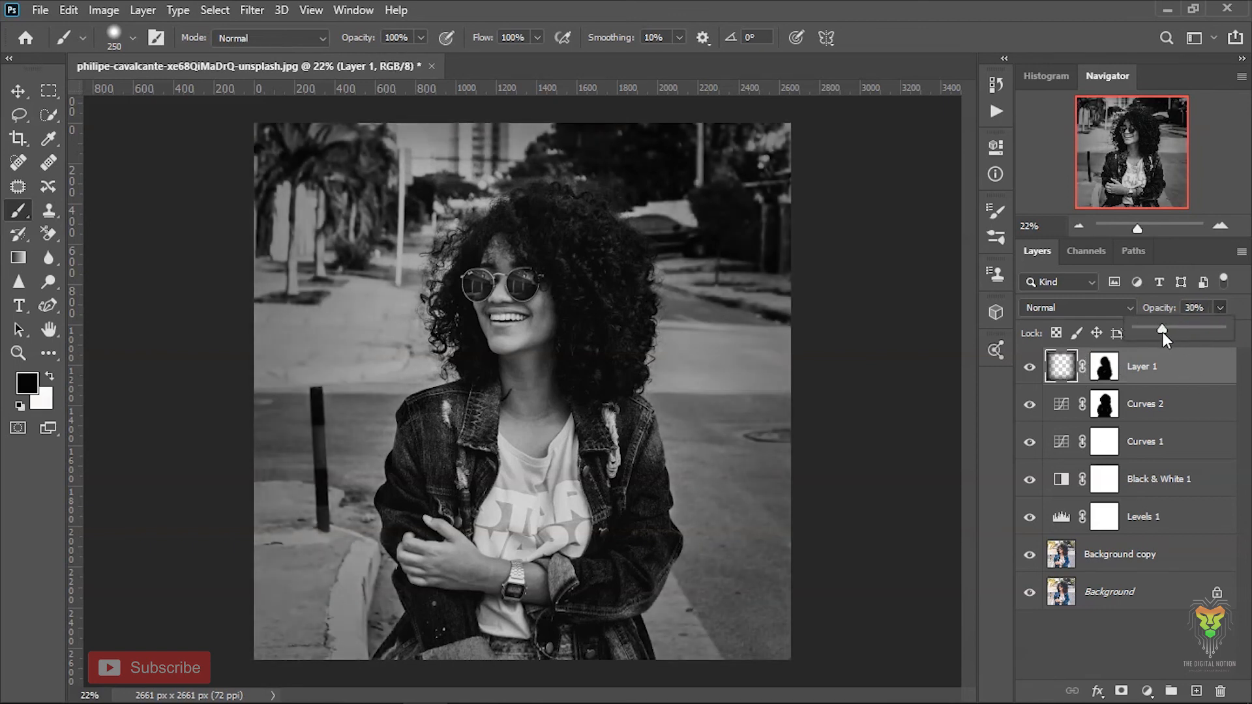
- Adjust the Curves 1 midtone point at input 128 and raise its white point and the highlight point at input 190
click(1060, 410)
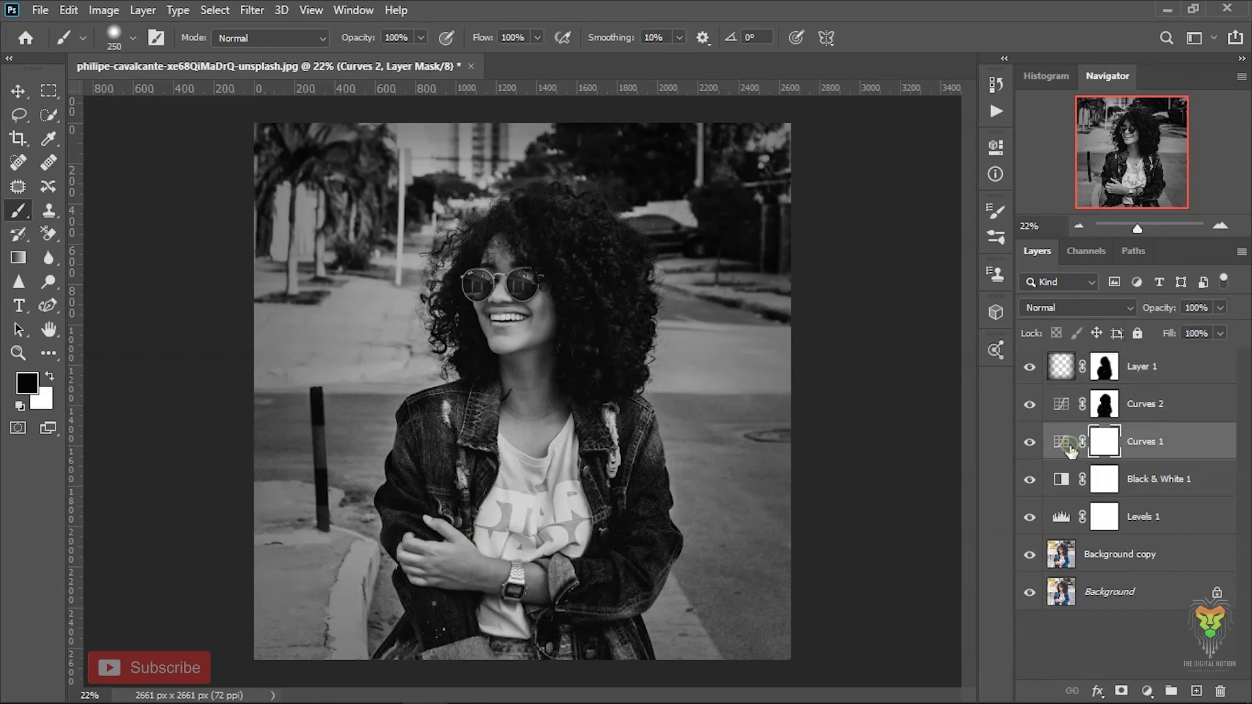
double_click(1068, 445)
drag(887, 308, 886, 310)
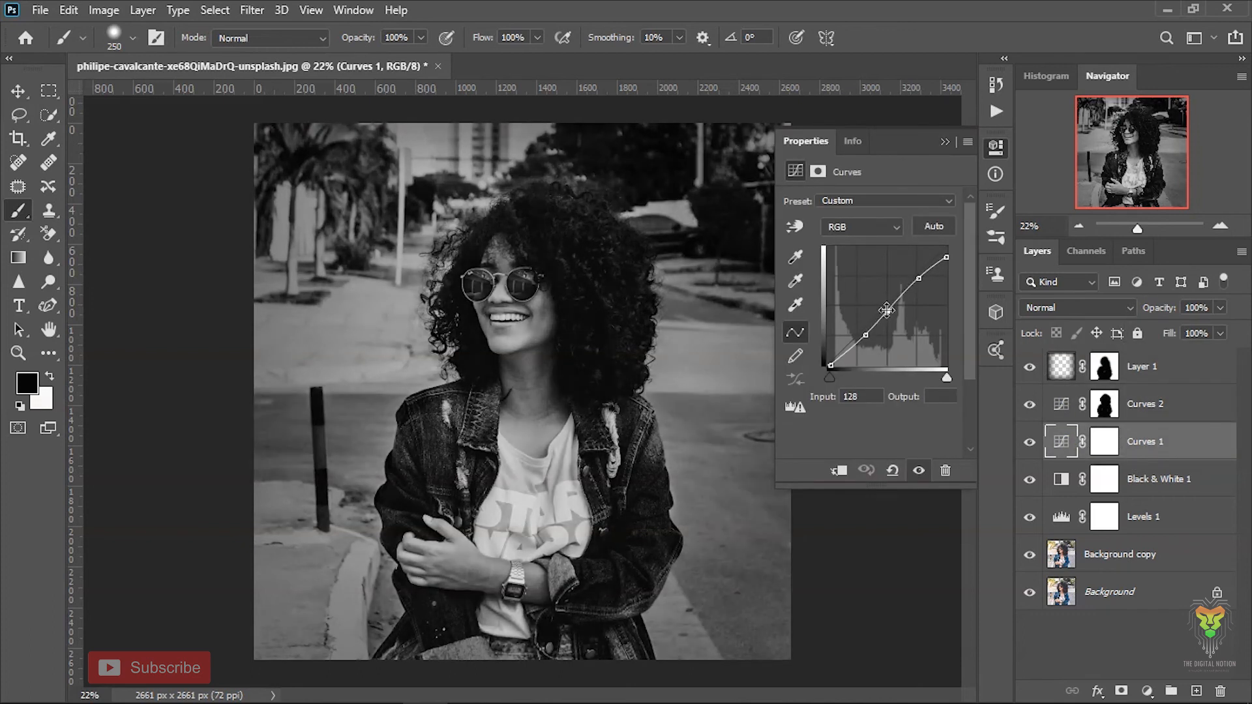
mouse_move(946, 257)
mouse_down()
mouse_move(935, 247)
mouse_move(947, 252)
mouse_up()
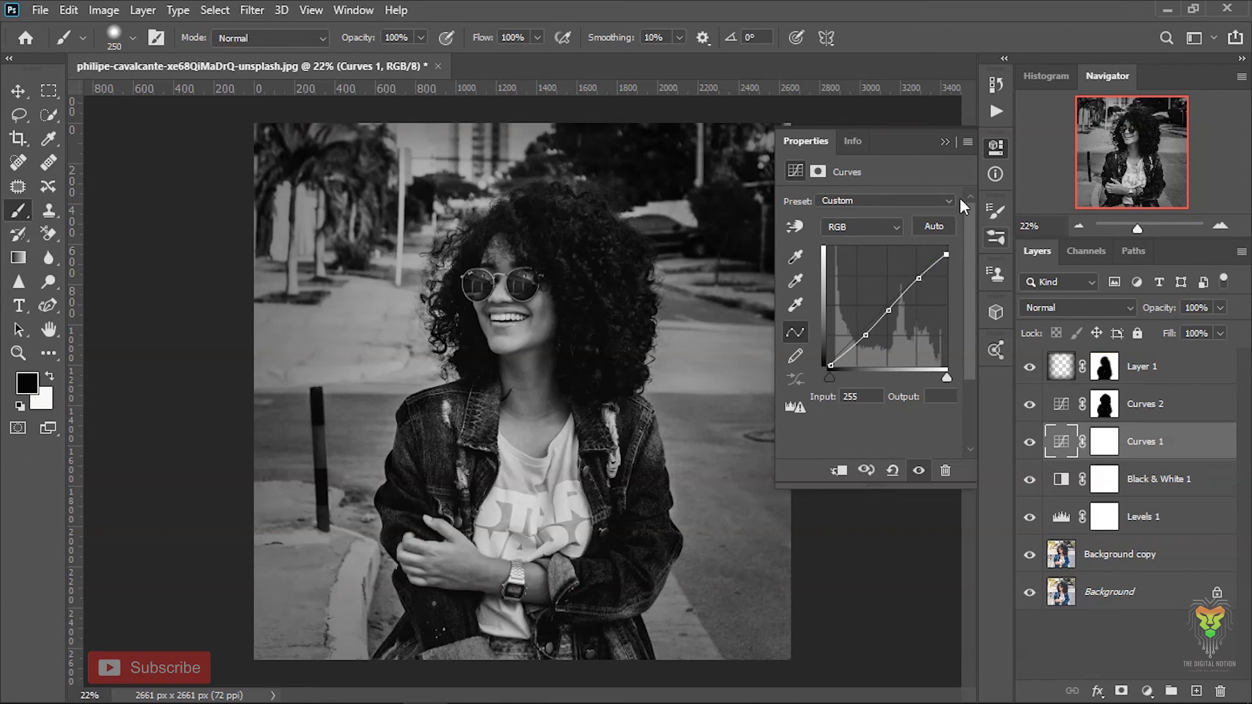
drag(918, 278, 919, 273)
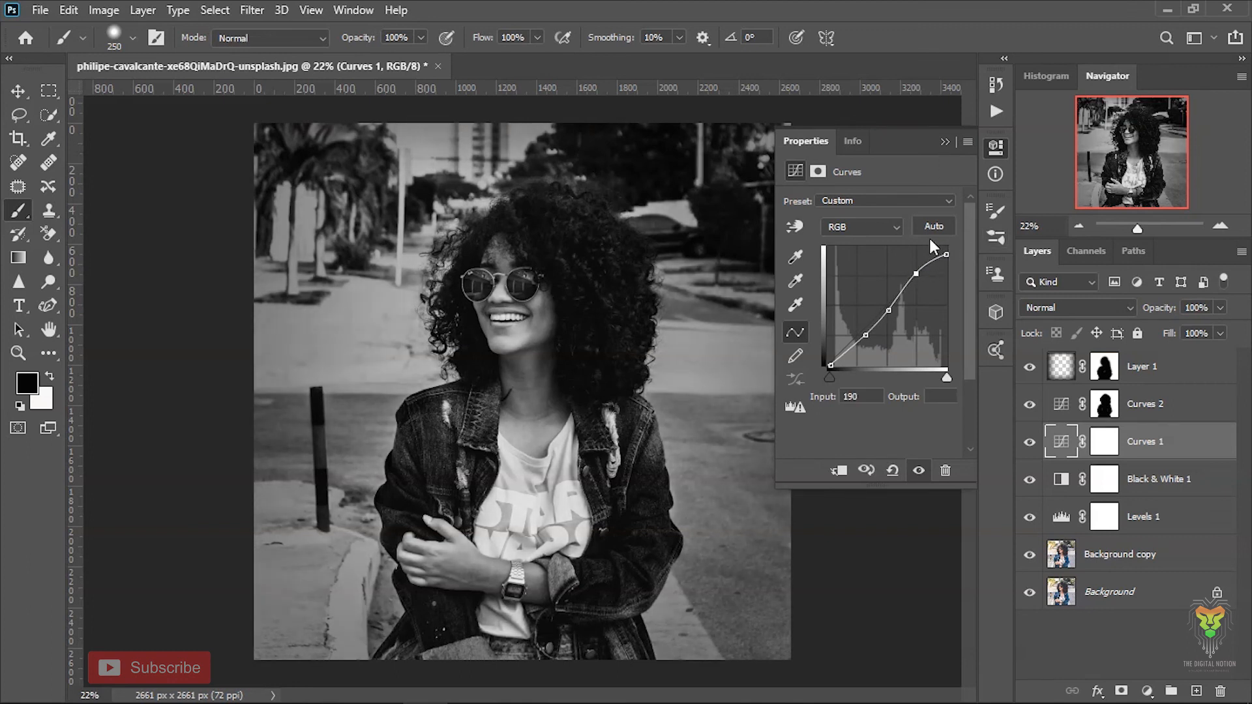
click(945, 142)
- Merge all visible layers into the Background layer
click(1167, 594)
right_click(1170, 604)
click(1169, 522)
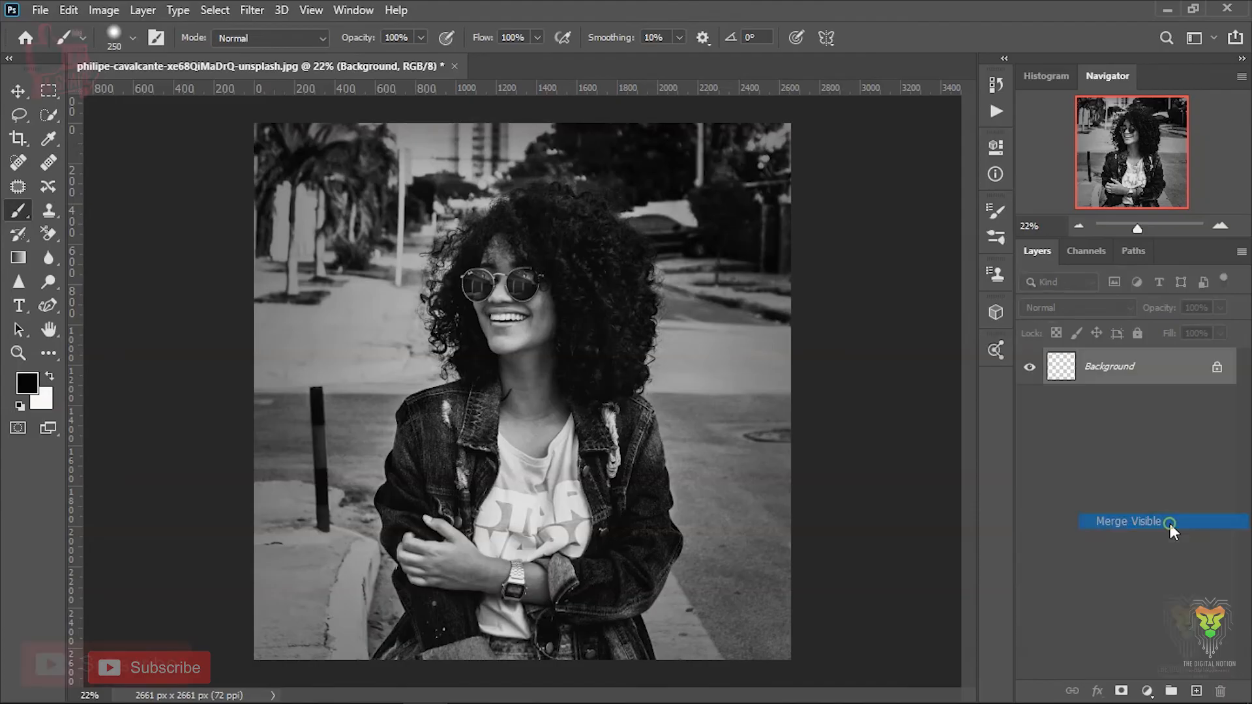